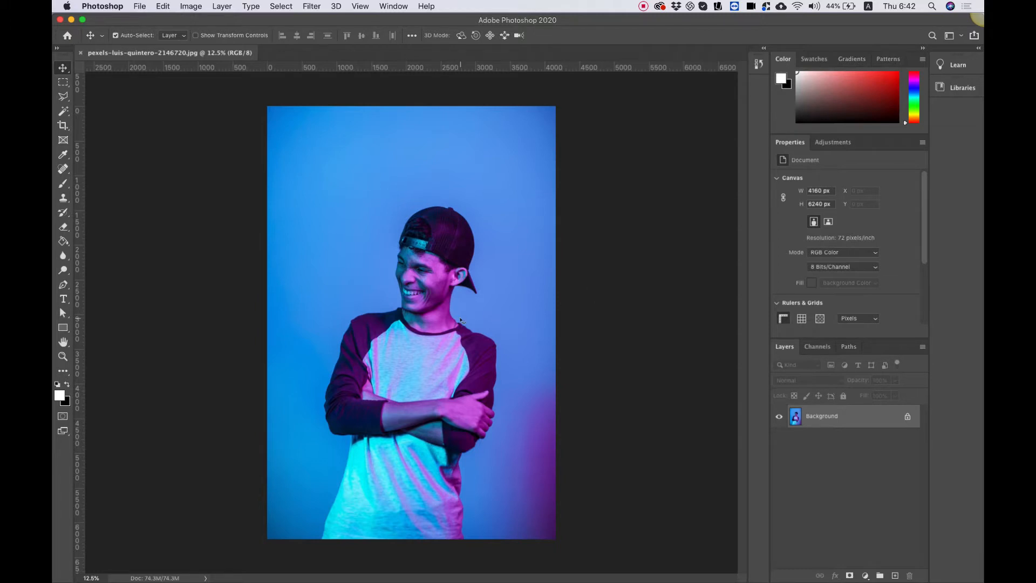
Step: Convert the locked Background into a regular layer named Layer 0 and remove the backdrop around the man
double_click(794, 419)
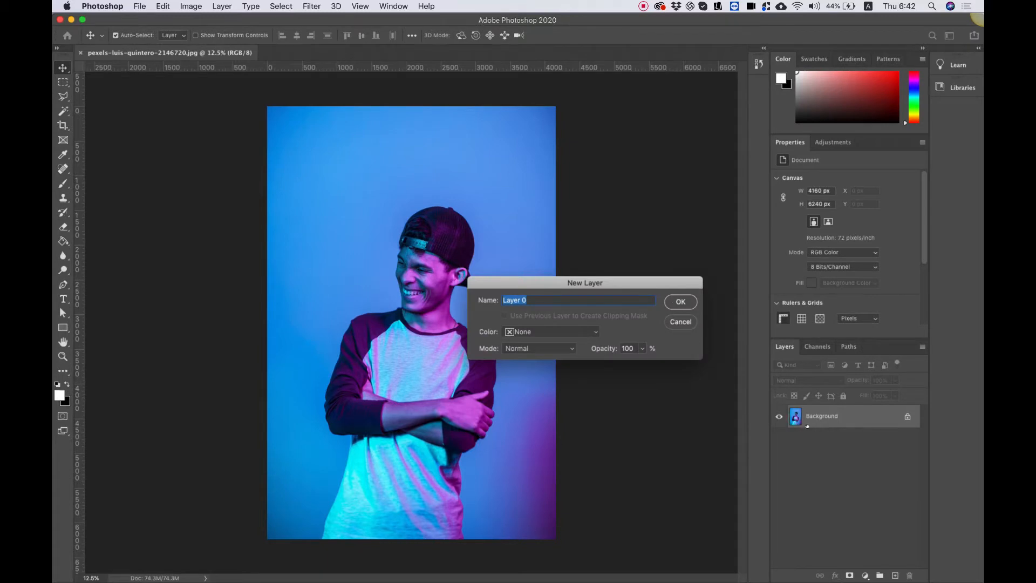
left_click(670, 306)
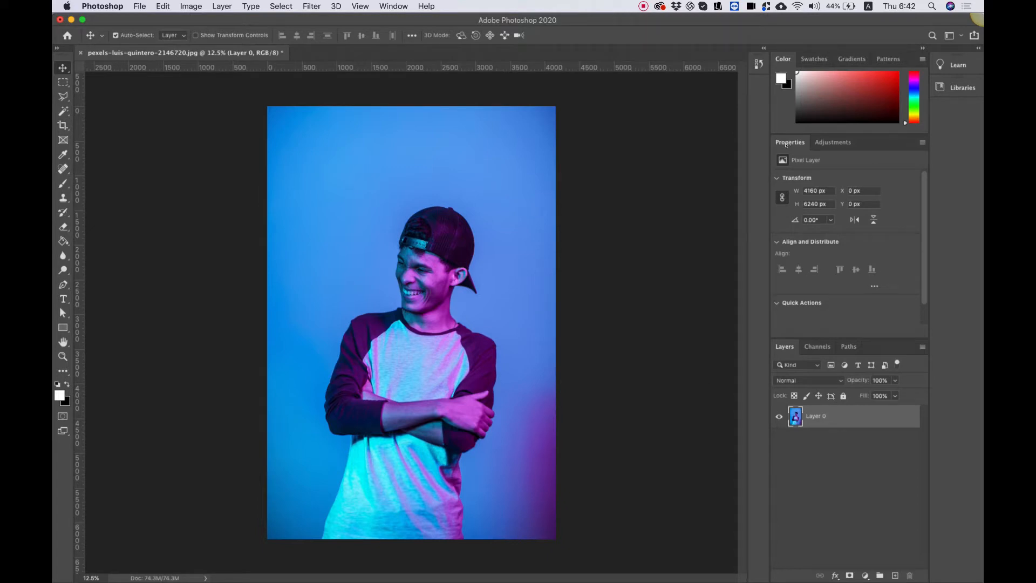
left_click(791, 303)
left_click(809, 298)
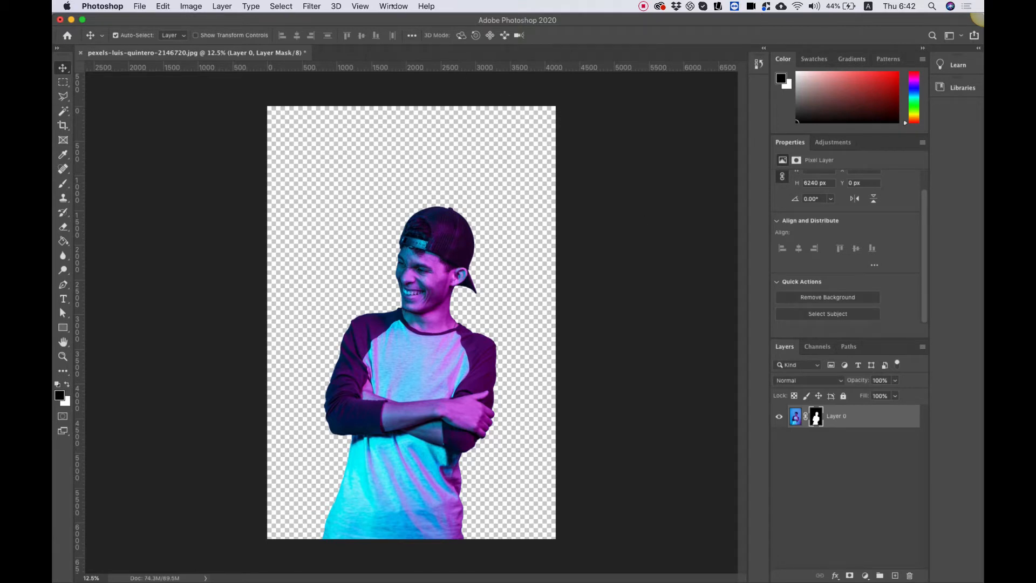
Step: Set the workspace to Essentials (Default)
left_click(393, 6)
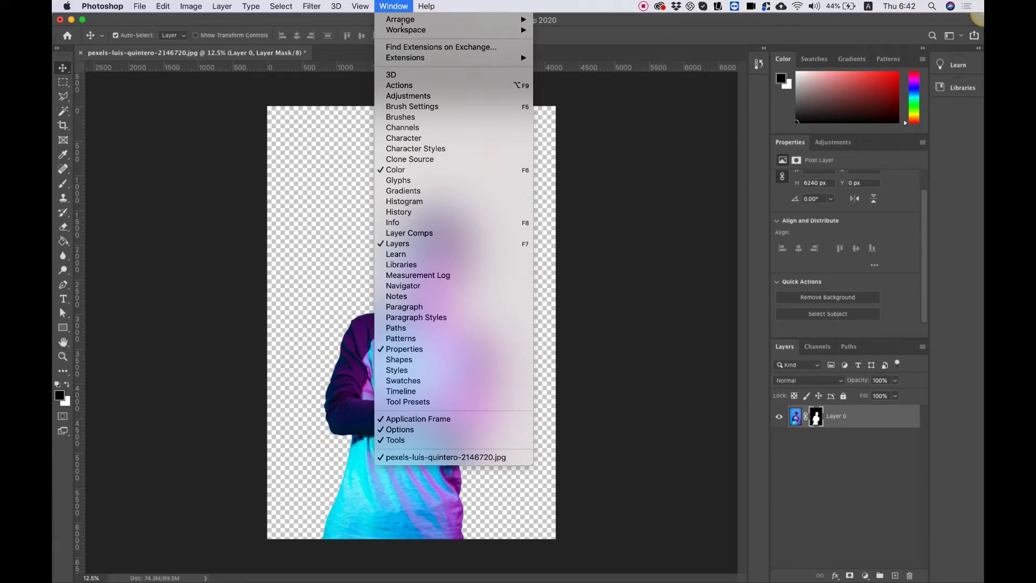
mouse_move(406, 30)
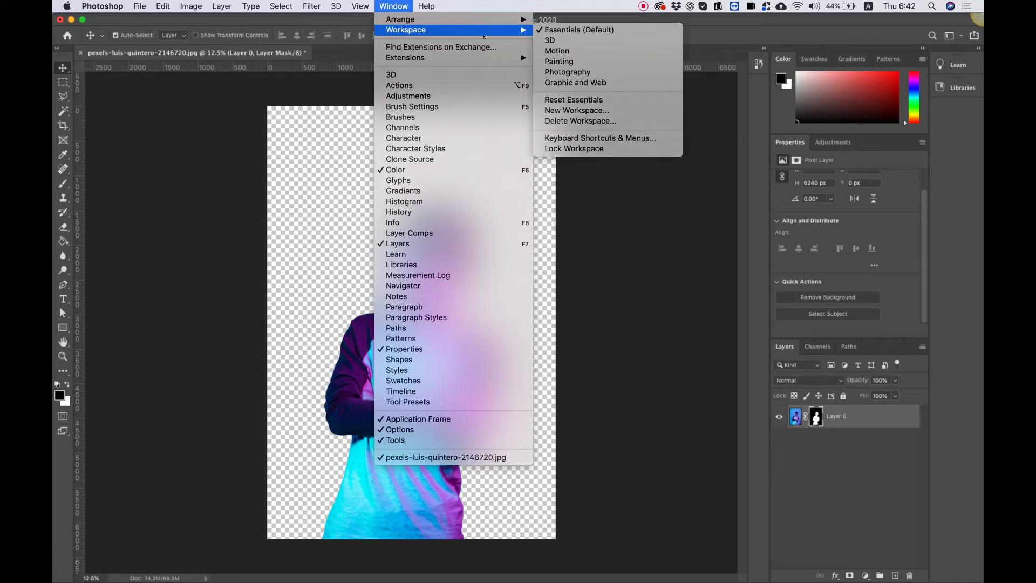
left_click(577, 30)
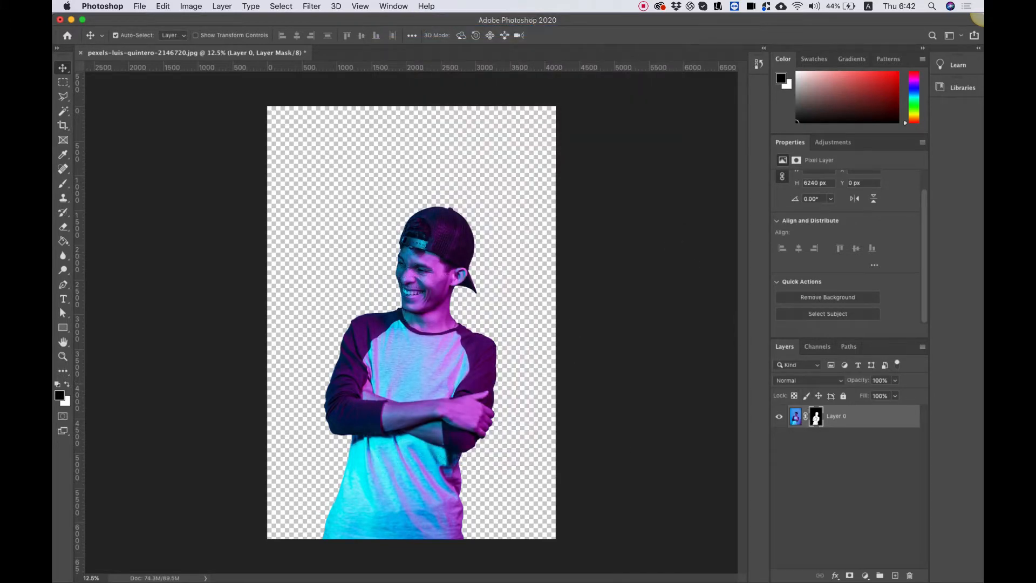
Step: Apply the layer mask on Layer 0 so the cutout becomes permanent
right_click(816, 415)
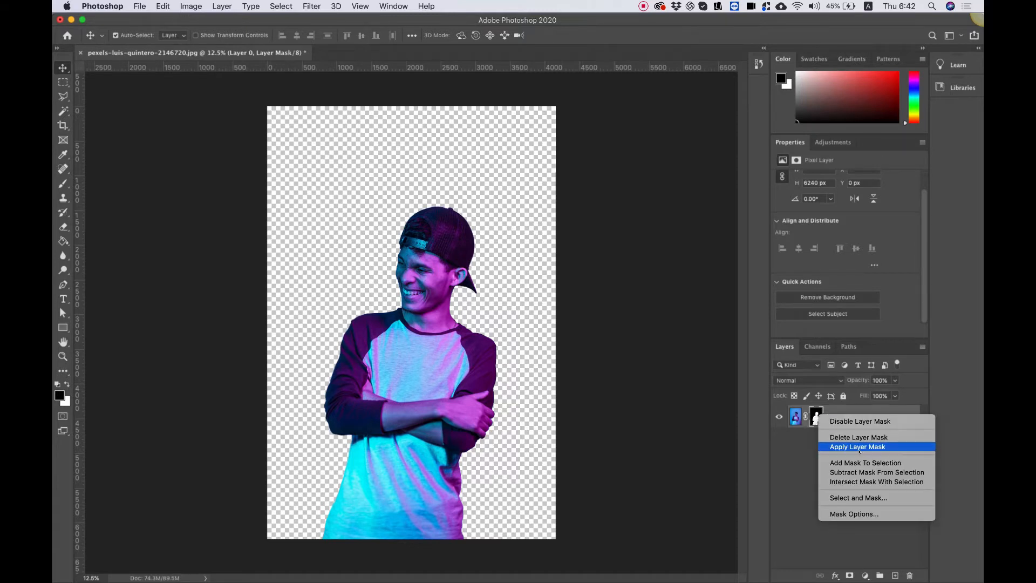
left_click(814, 419)
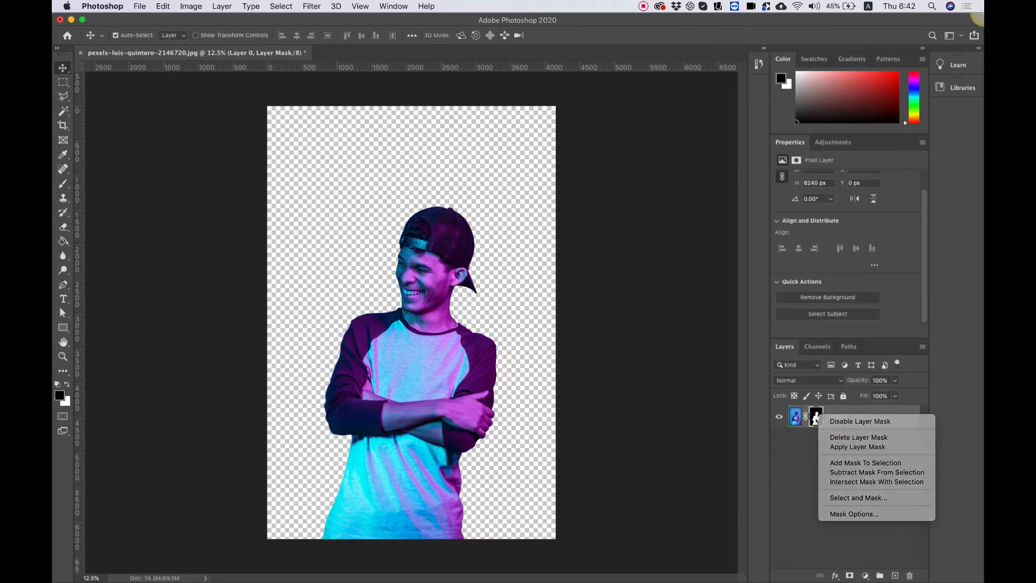
right_click(815, 420)
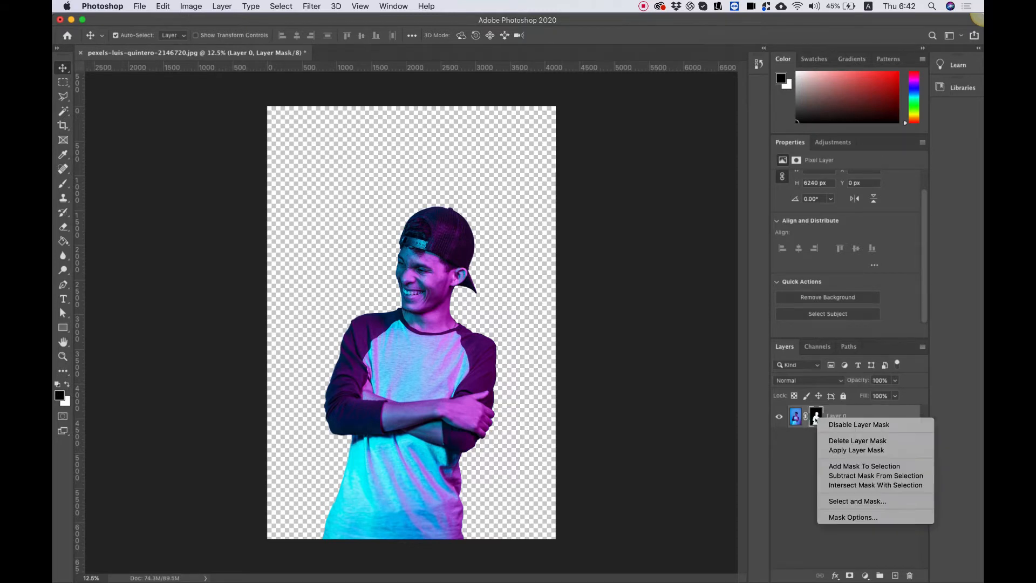
left_click(840, 451)
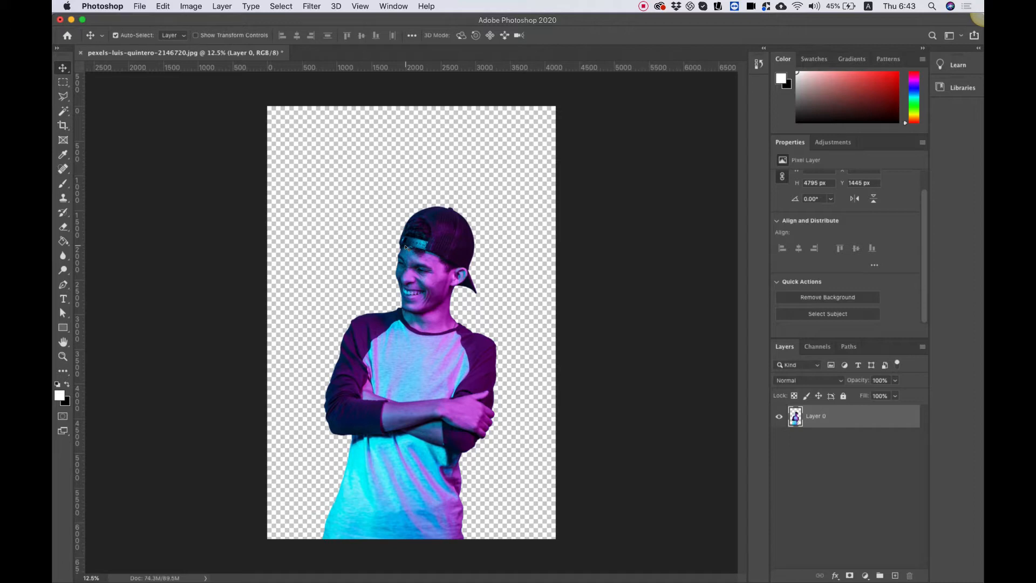
Step: Switch to Illustrator and select the black drip shape in slash.svg to copy it
key("ctrl+Up")
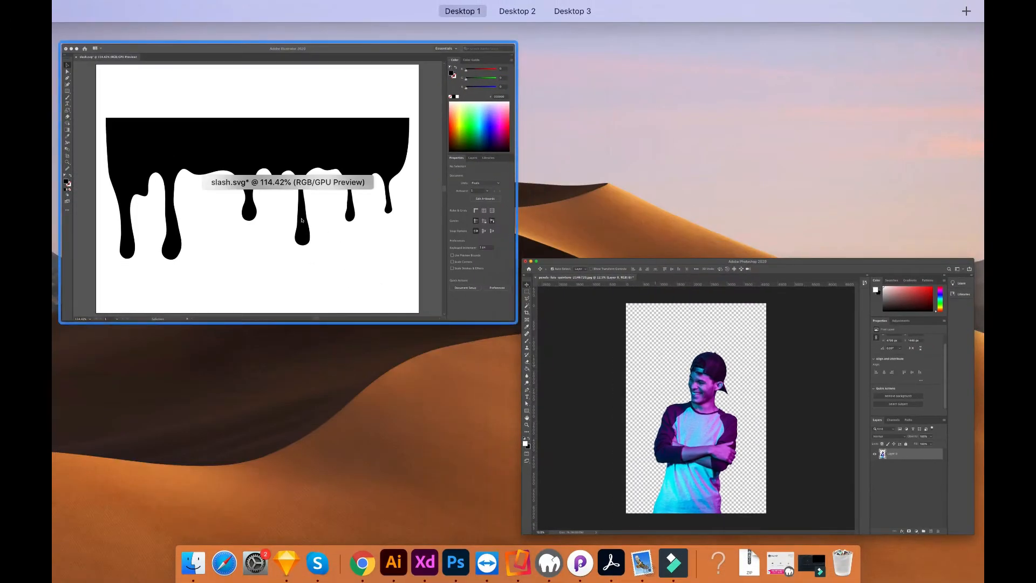
left_click(318, 263)
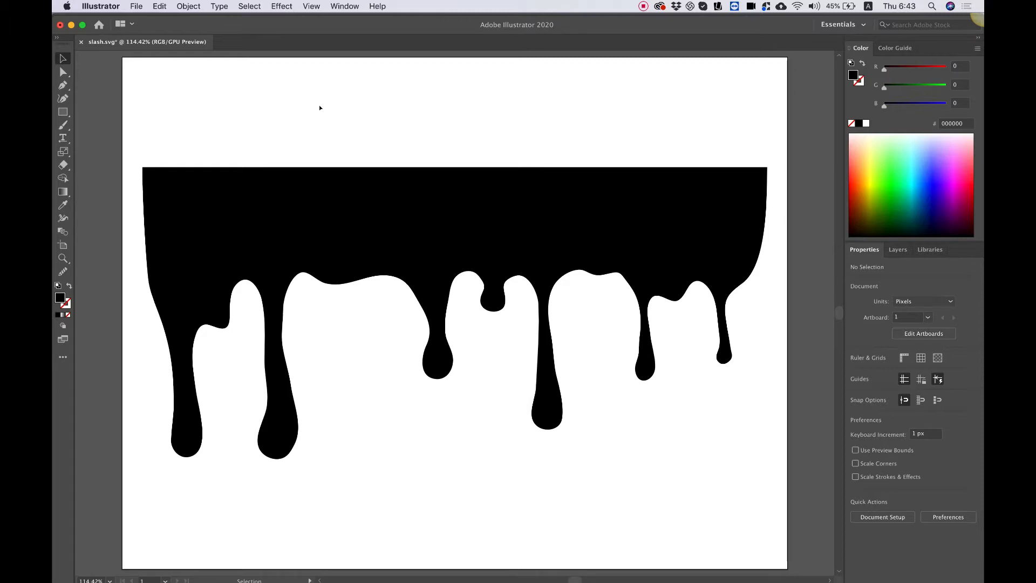
left_click(319, 106)
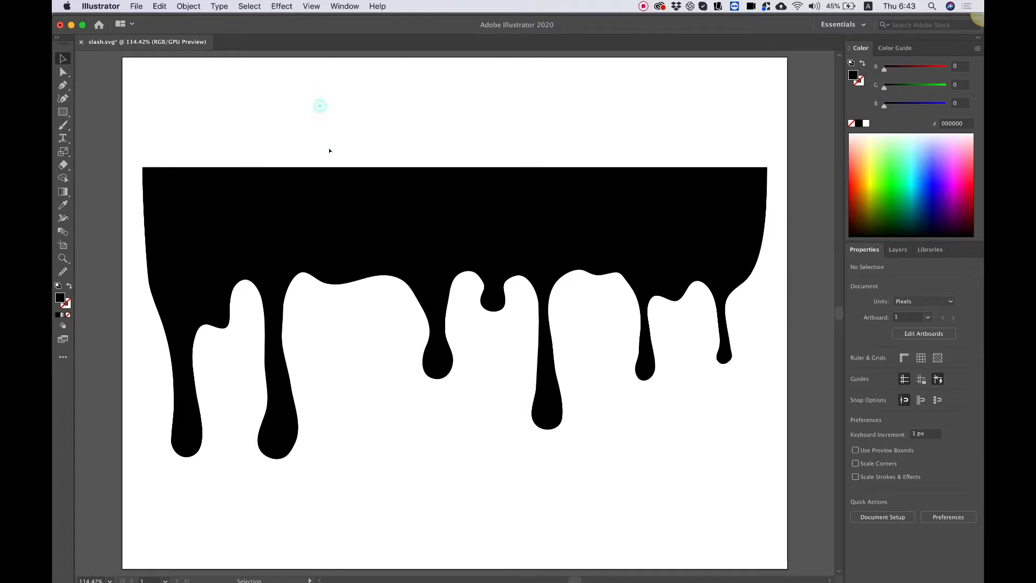
left_click(385, 238)
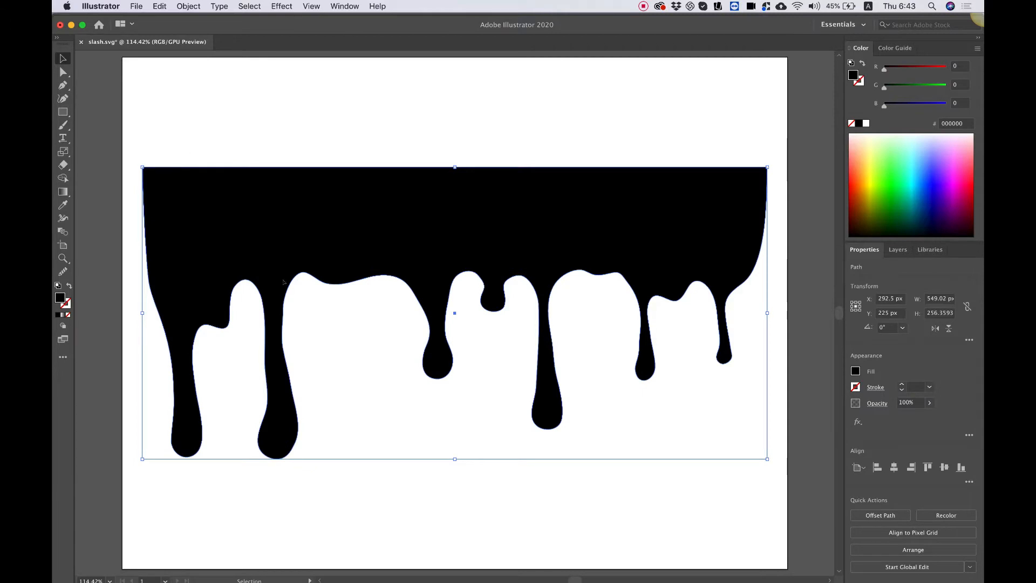
key("a")
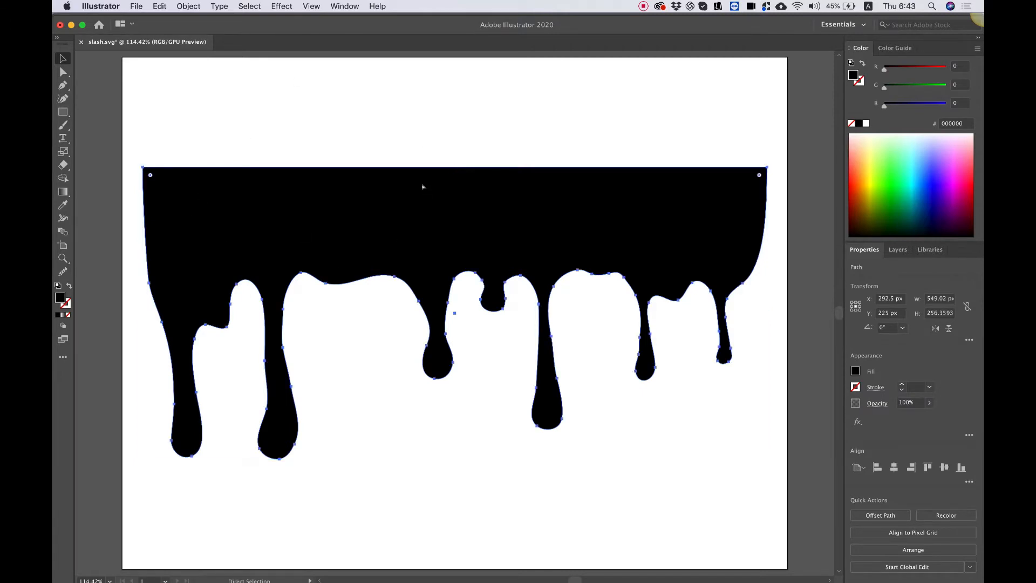
key("v")
Step: Switch back to Photoshop, paste the drip artwork as a shape layer and place it on the man's chest
key("ctrl+Up")
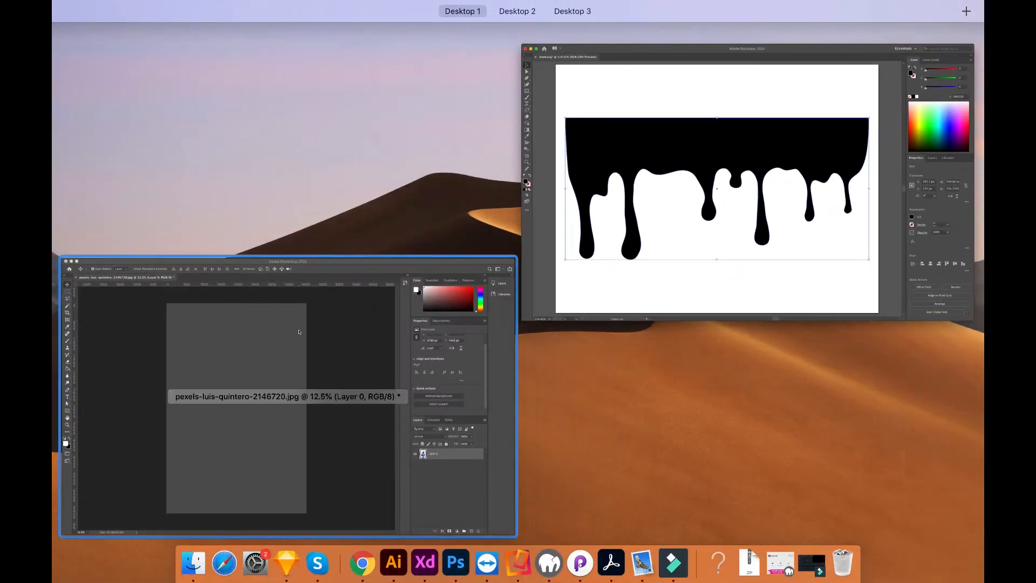
left_click(290, 343)
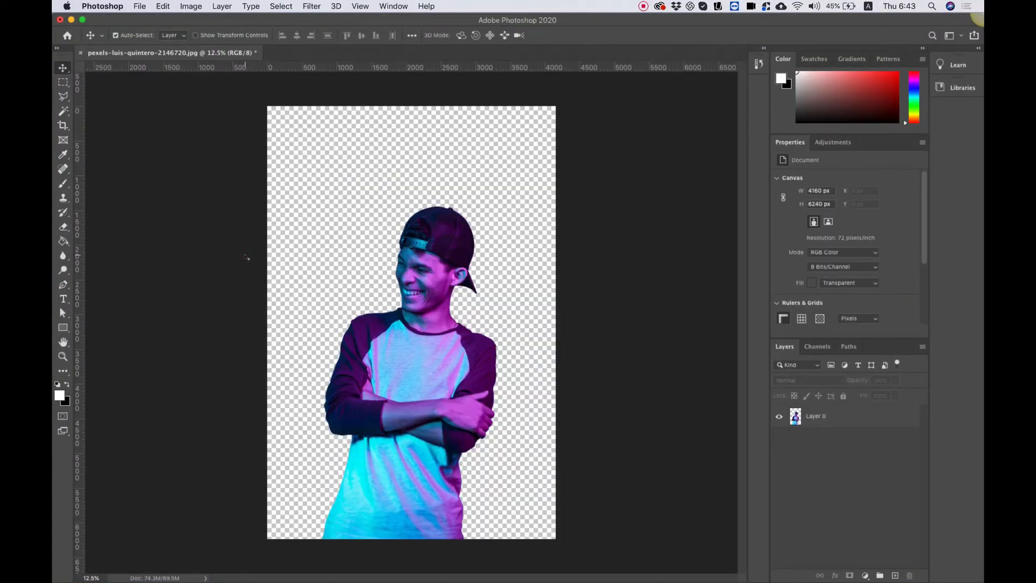
key("super")
key("super+v")
left_click_drag(422, 316, 382, 381)
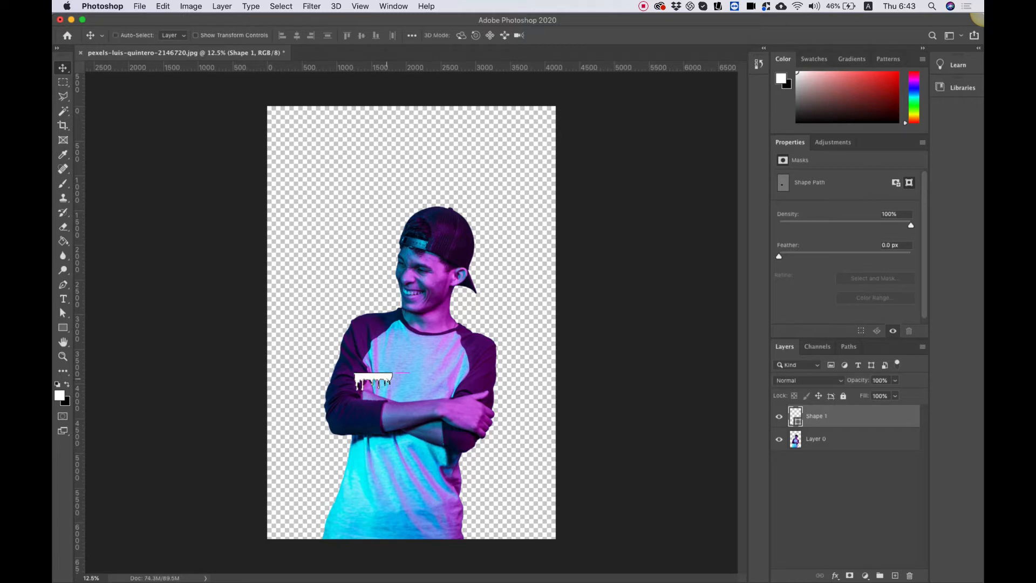
Step: Scale the drip shape up across the man's chest to about 2267 px wide and 1044 px high
key("super+t")
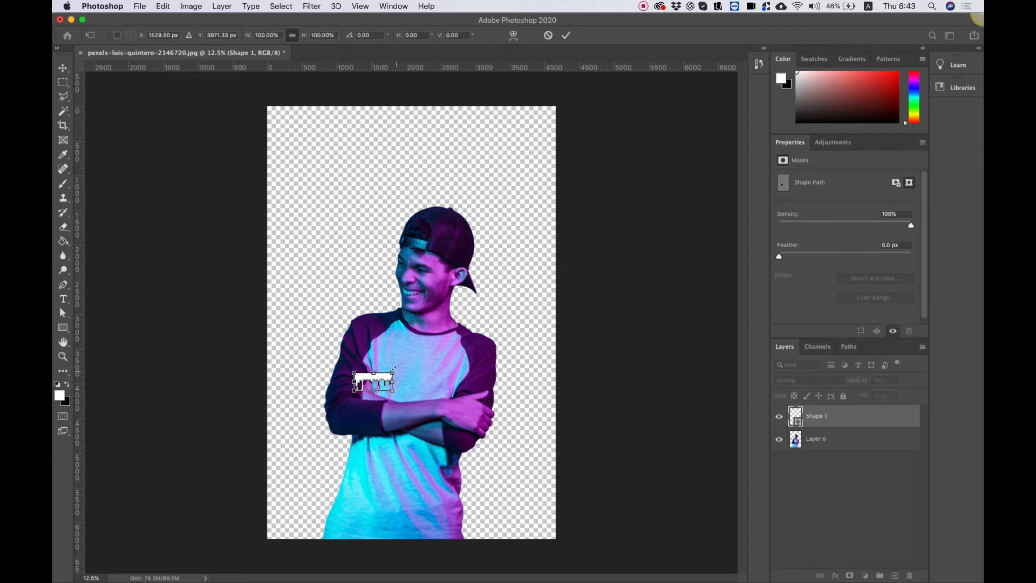
left_click_drag(393, 368, 431, 365)
key("Return")
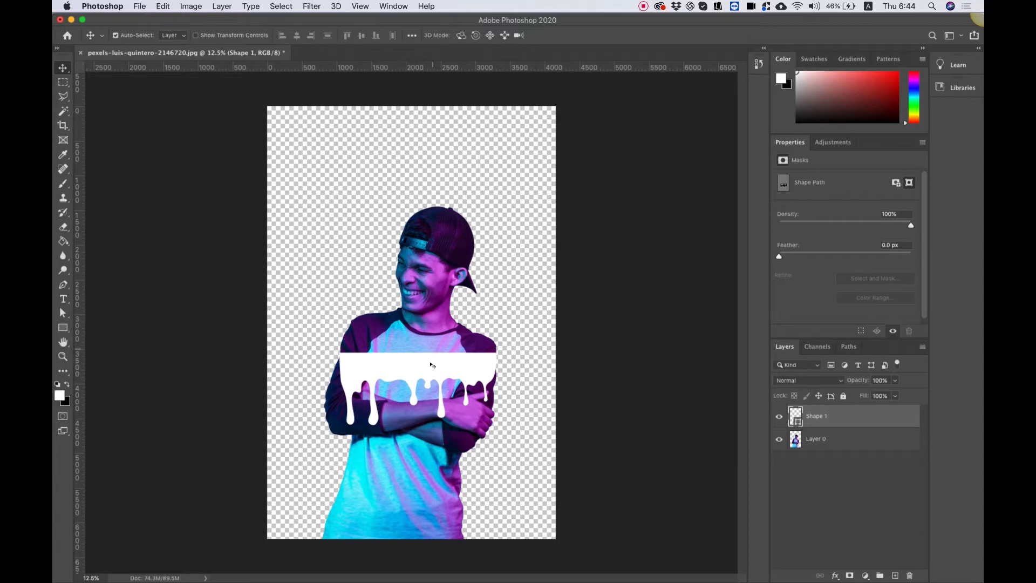
Step: Change the fill colour of the drip shape to pure red, ff0000
double_click(795, 421)
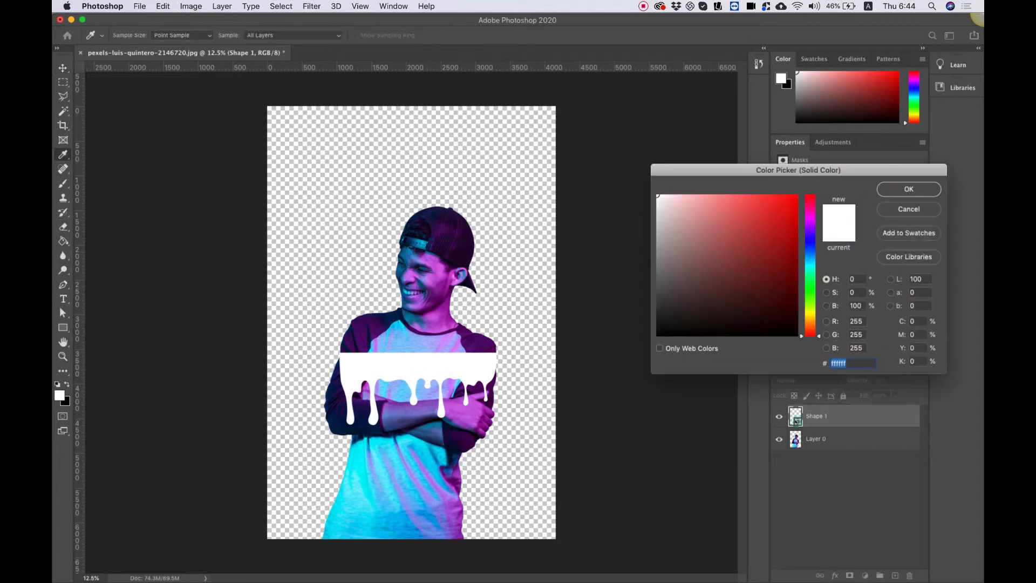
mouse_move(778, 239)
left_mouse_down()
mouse_move(784, 191)
mouse_move(798, 188)
left_mouse_up()
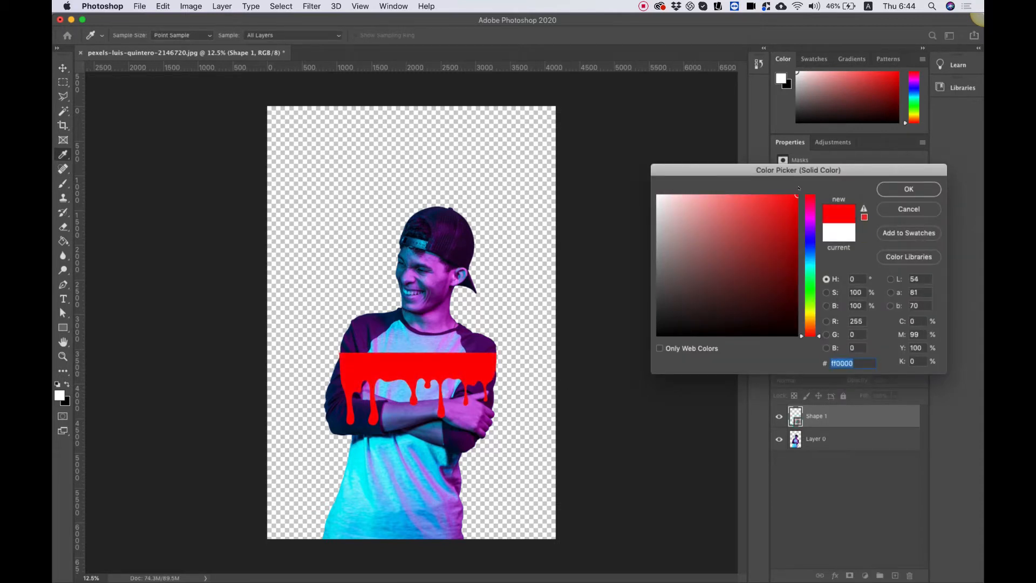
left_click(908, 188)
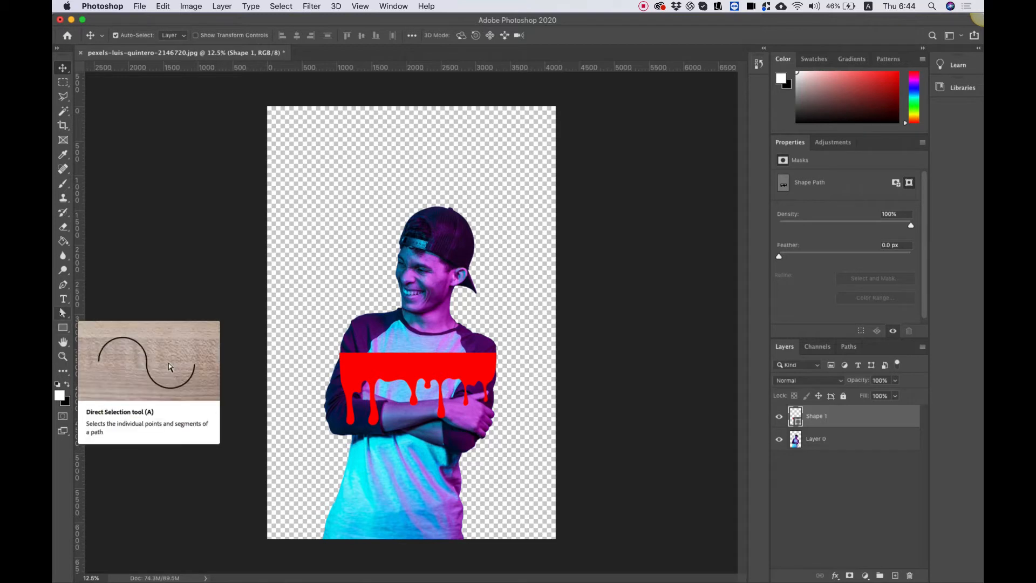
Step: Select the top anchor points of the red shape with Direct Selection and raise them above the cap, making the shape about 3384 px high
left_click(62, 313)
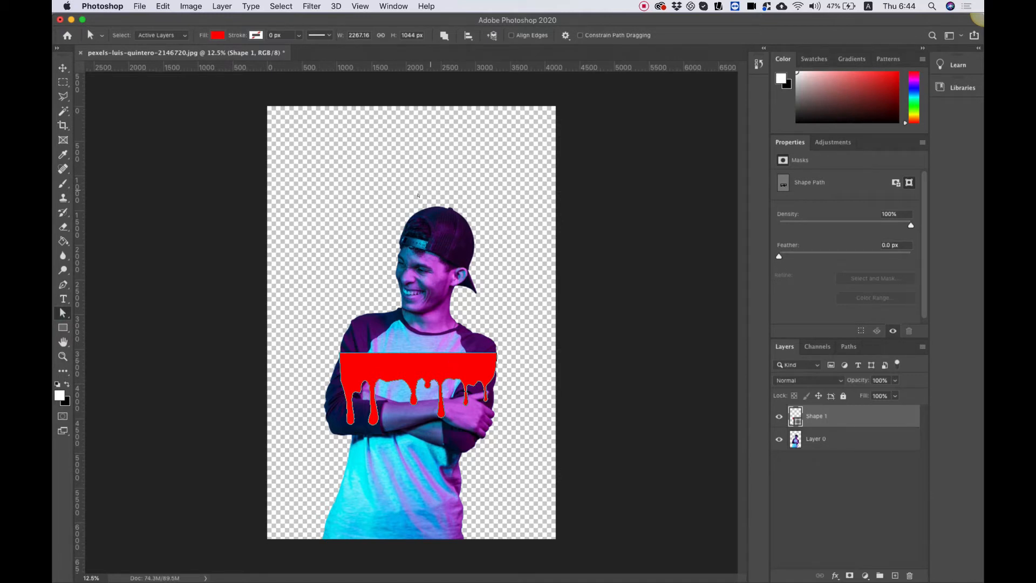
left_click_drag(326, 339, 504, 357)
key("shift+Up")
key("shift+Up")
key("shift+Up")
key("shift+Up")
key("shift+Up")
key("shift+Up")
key("shift+Up")
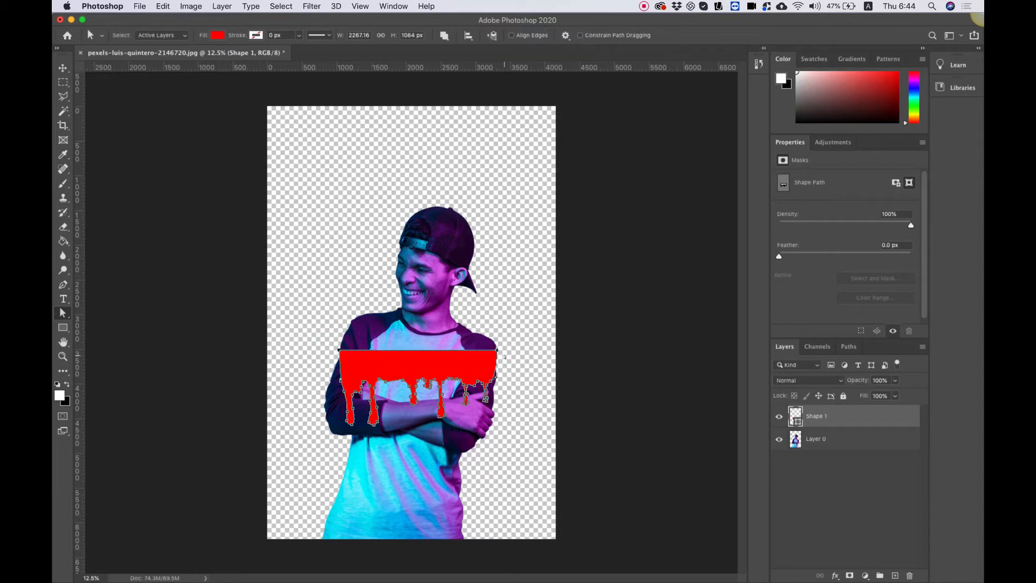
key("shift+Up")
key("shift+Up")
key("shift+Up")
key("shift+Up")
key("shift+Up")
key("shift+Up")
key("shift+Up")
key("shift+Up")
key("shift+Up")
key("shift+Up")
key("shift+Up")
key("shift+Up")
key("shift+Up")
key("shift+Up")
key("shift+Up")
key("shift+Up")
key("shift+Up")
key("shift+Up")
key("shift+Up")
key("shift+Up")
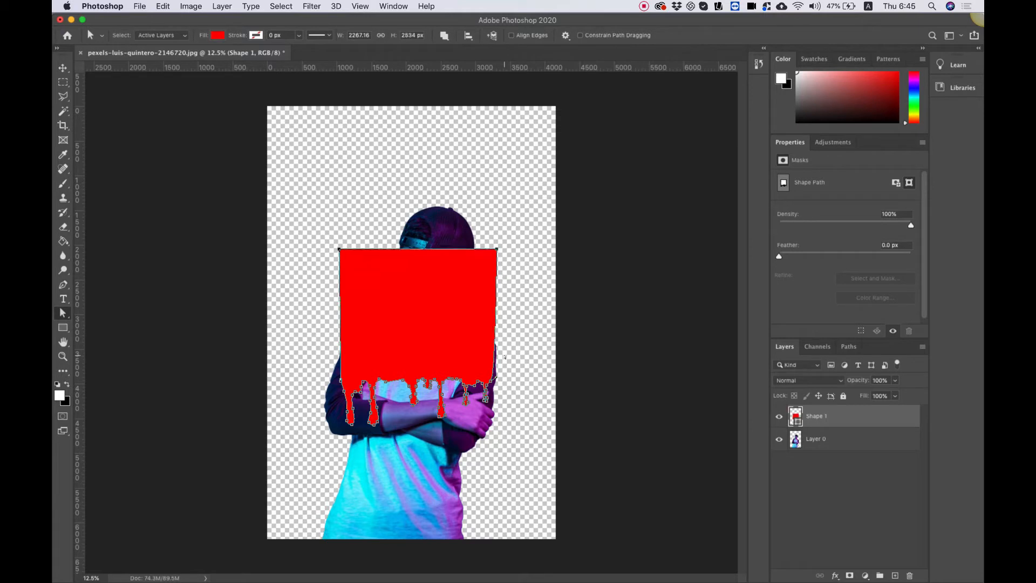
key("shift+Up")
key("shift+Up")
key("shift+Up")
key("shift+Up")
key("shift+Up")
key("shift+Up")
key("shift+Up")
key("shift+Up")
key("shift+Up")
key("shift+Up")
key("shift+Up")
key("shift+Up")
key("shift+Up")
key("shift+Up")
key("shift+Up")
key("shift+Up")
key("shift+Up")
key("shift+Up")
key("shift+Up")
key("shift+Up")
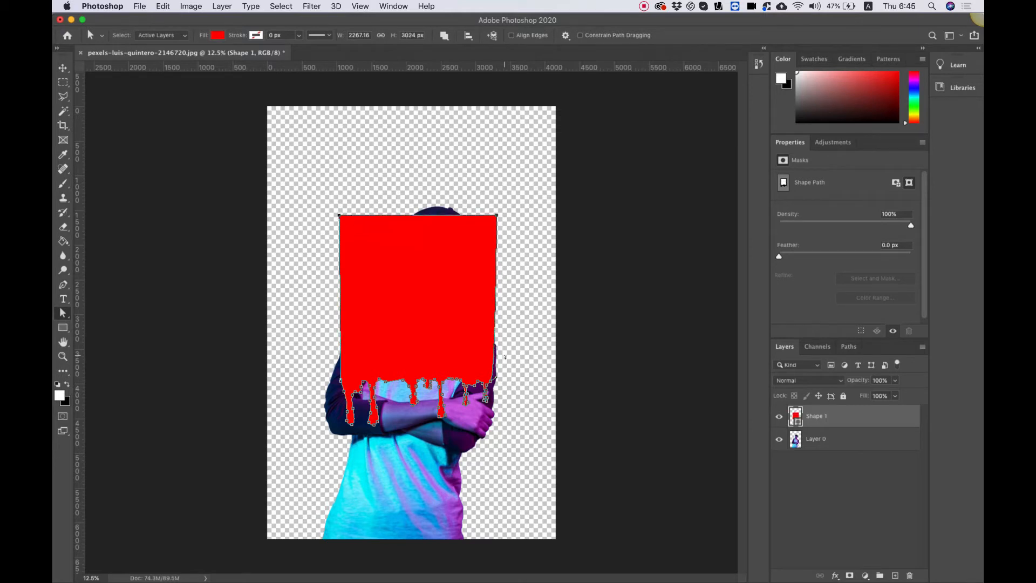
key("shift+Up")
key("shift+Up")
key("shift+Up")
key("shift+Up")
key("shift+Up")
key("shift+Up")
key("shift+Up")
key("shift+Up")
key("shift+Up")
key("shift+Up")
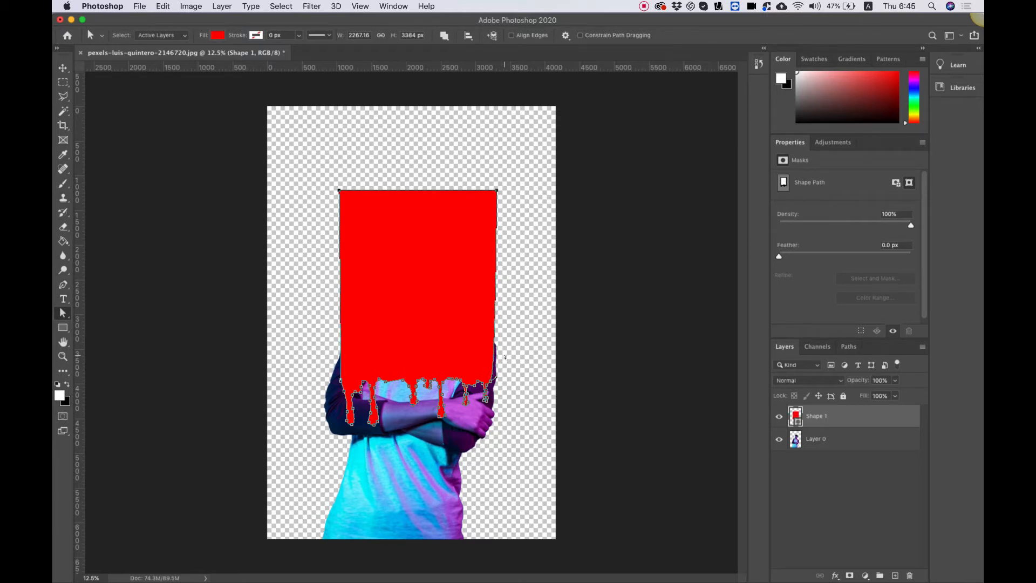
left_click(63, 68)
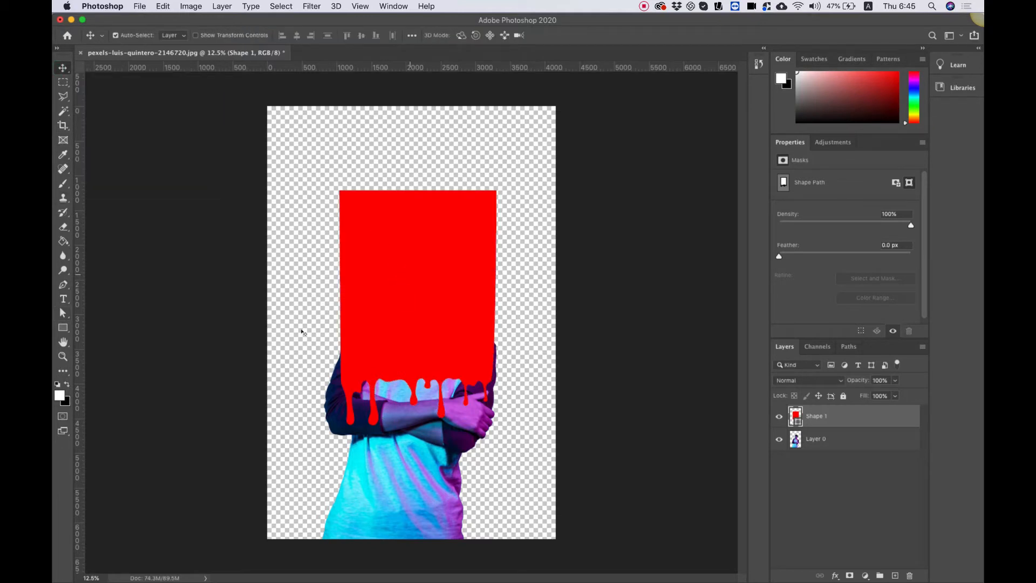
Step: Make a new anti-aliased selection from the red shape's path with a feather radius of 0 pixels
left_click(63, 313)
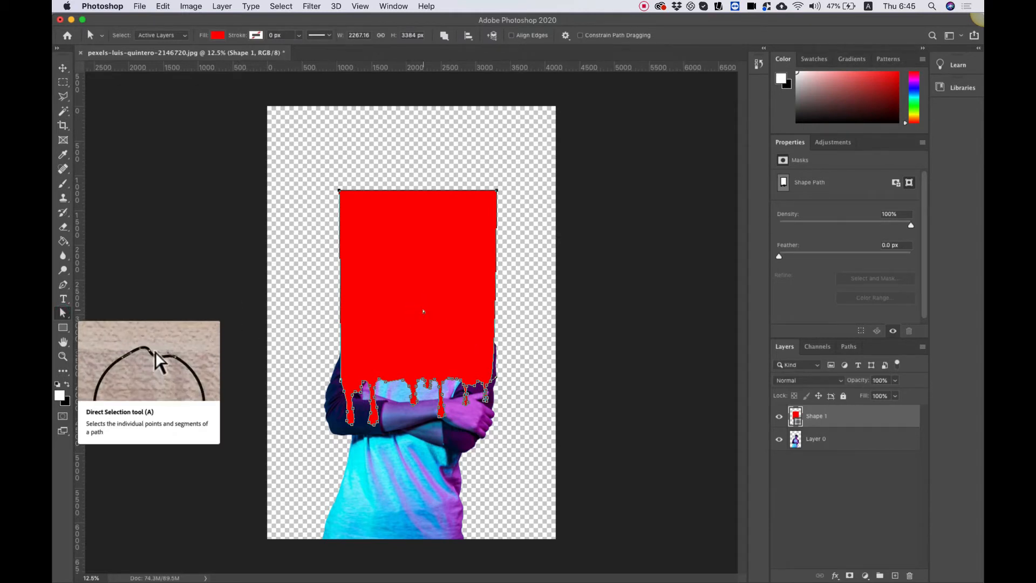
right_click(423, 311)
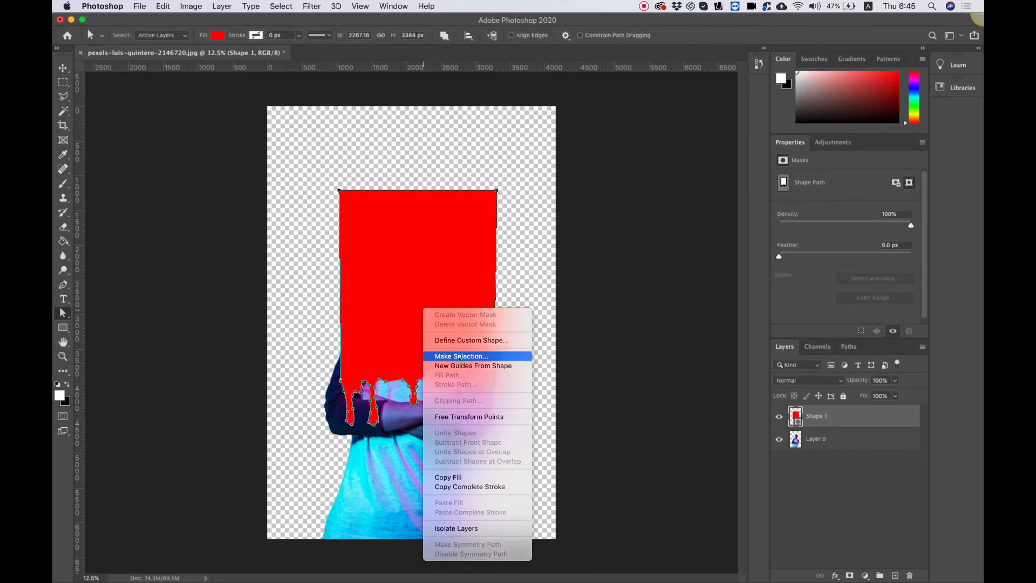
left_click(460, 356)
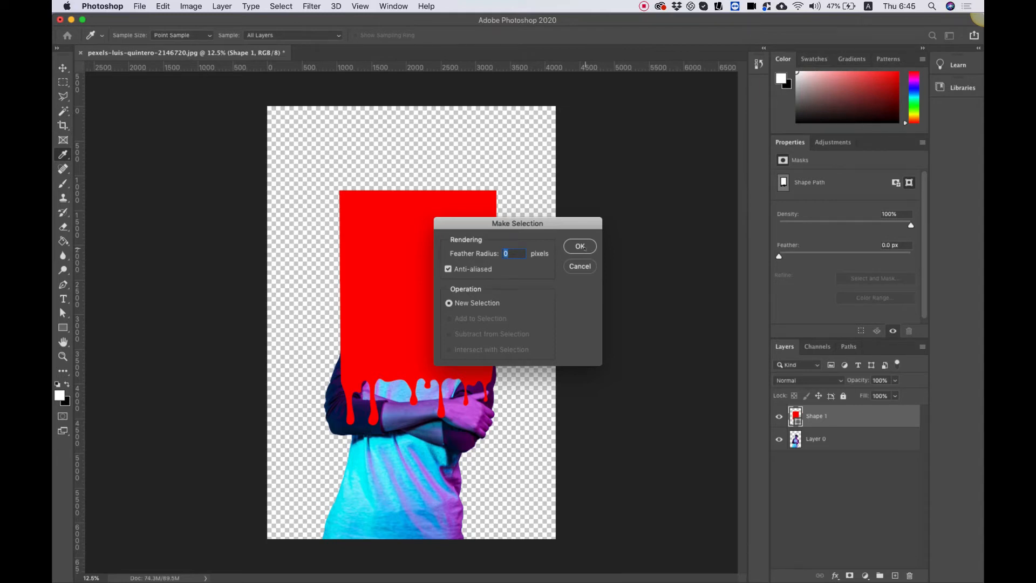
left_click(580, 247)
key("a")
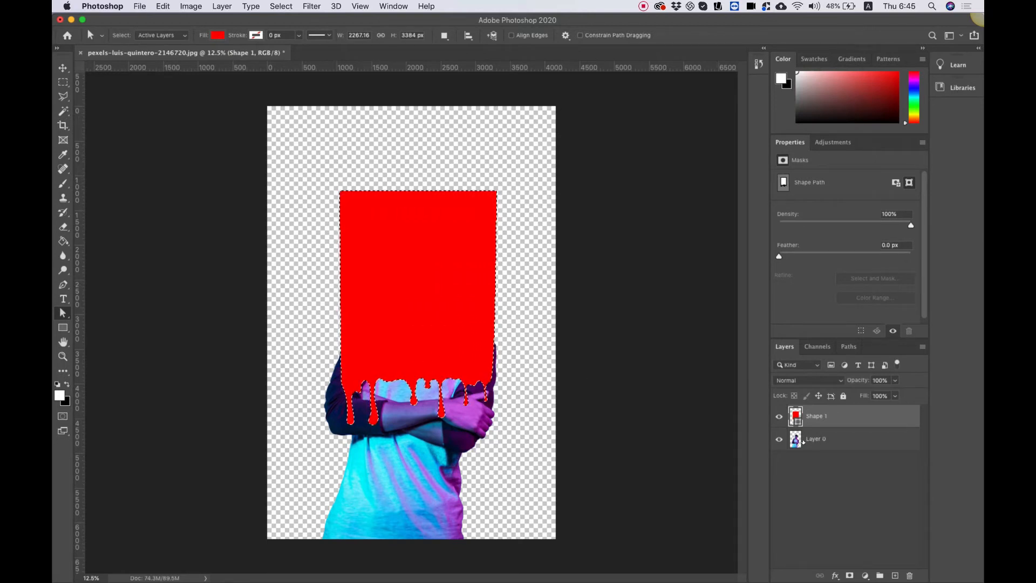
Step: Add a layer mask to Layer 0 from the drip selection and hide the Shape 1 layer
left_click(822, 444)
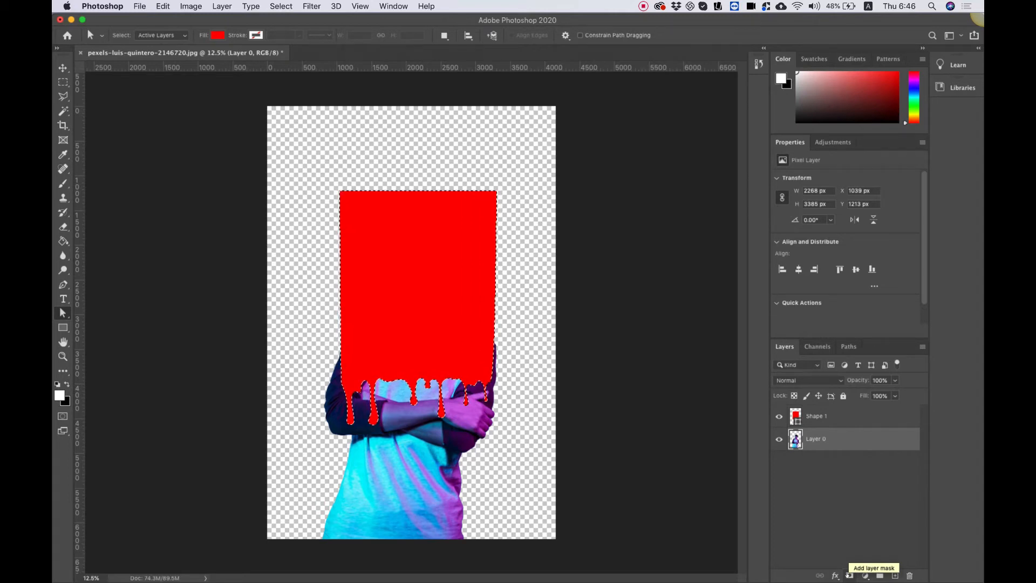
left_click(849, 575)
left_click(779, 416)
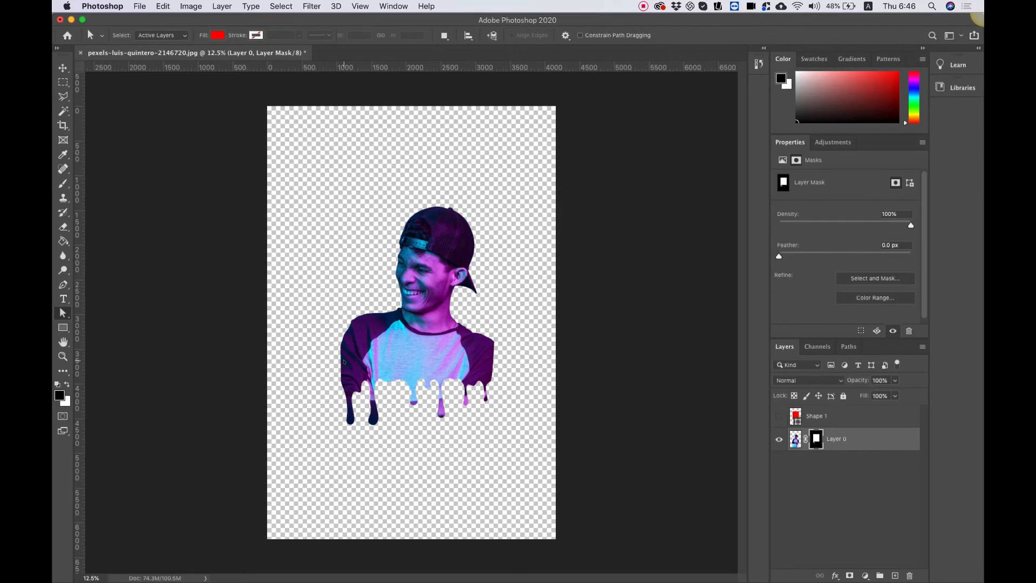
key("super+plus")
key("super+plus")
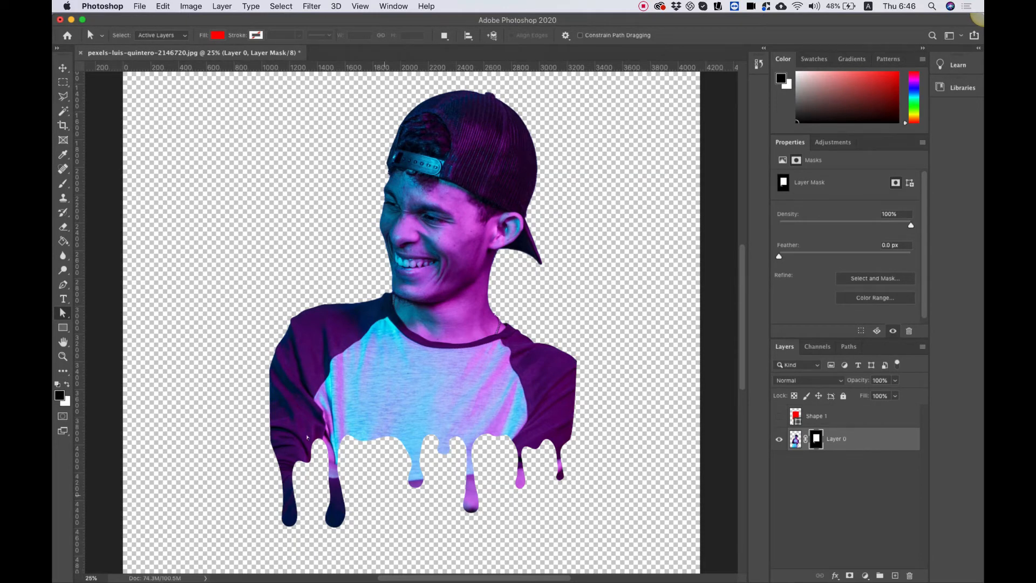
key("b")
key("super+minus")
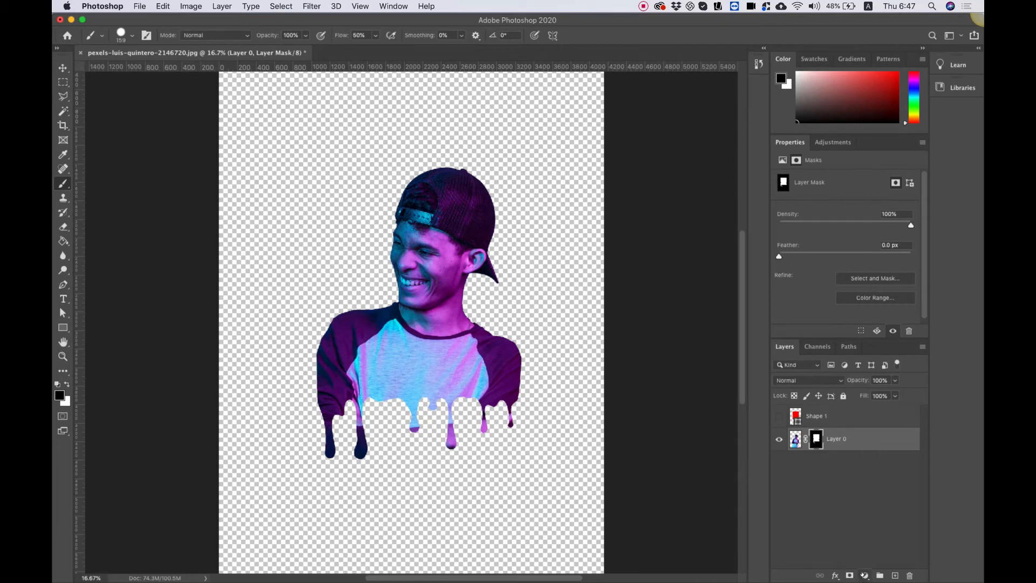
Step: Add a Gradient Fill layer using the cyan-to-magenta preset from the Purples gradient group
left_click(865, 575)
left_click(888, 375)
left_click(604, 271)
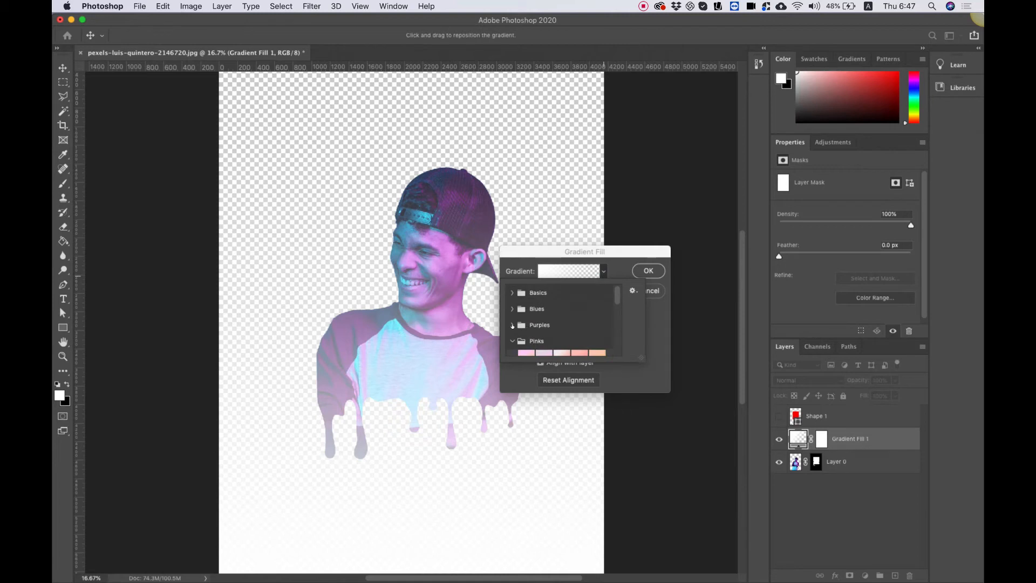
left_click(512, 326)
scroll(540, 311, "down", 3)
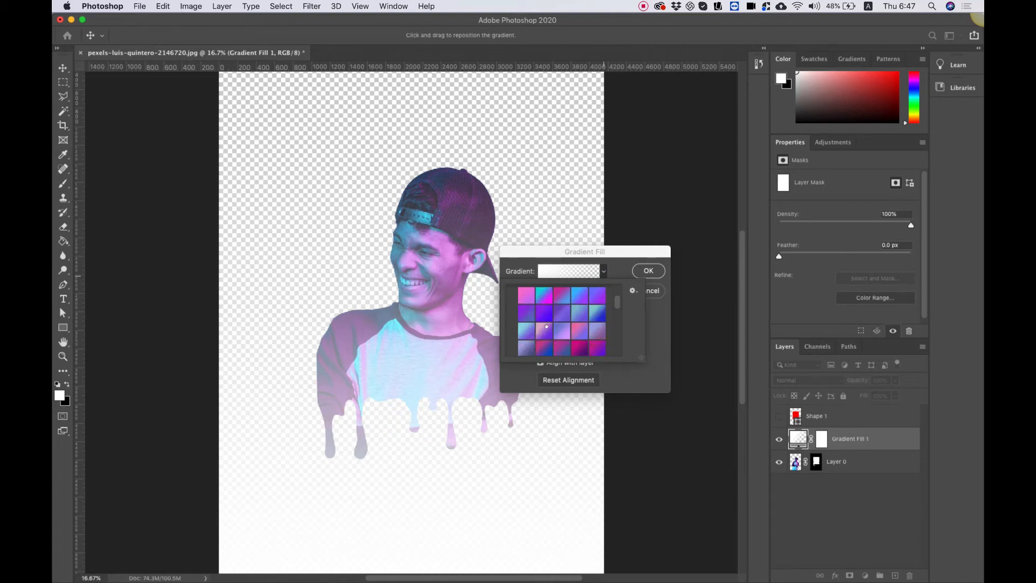
left_click(543, 297)
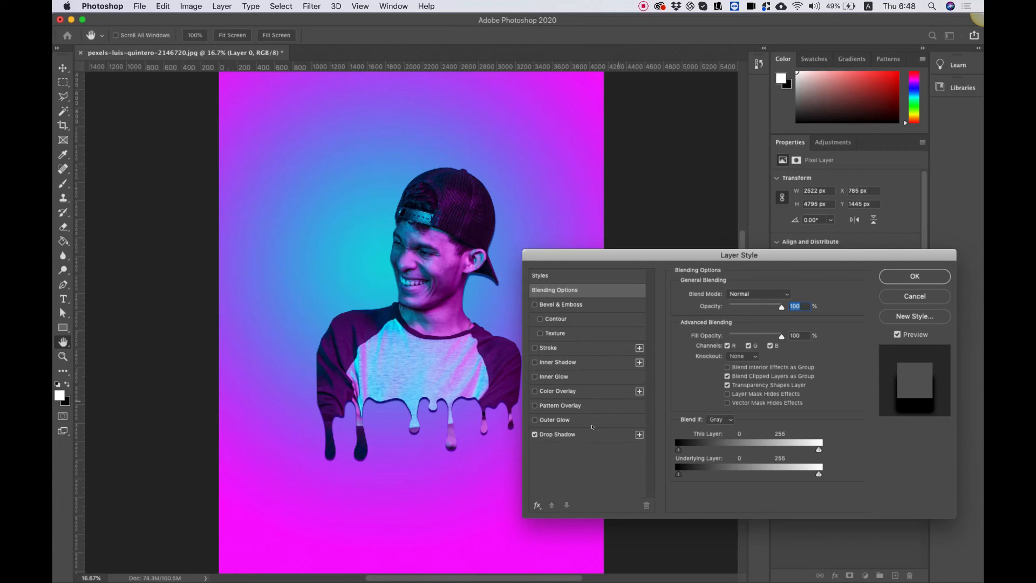
Step: Lower the Drop Shadow opacity on Layer 0, adjust the Bevel & Emboss lighting angle, and apply the layer style
left_click(561, 435)
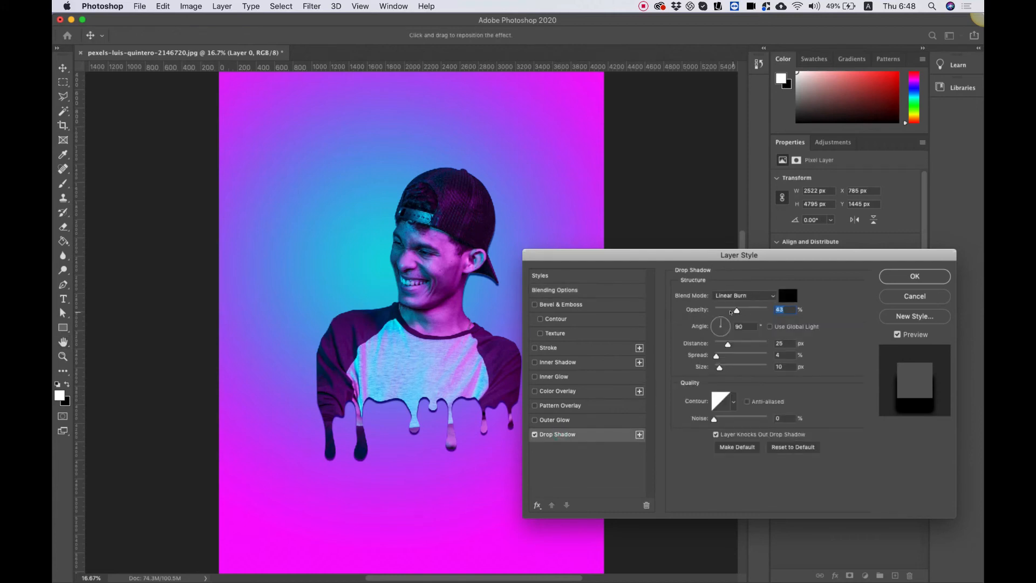
left_click_drag(730, 312, 725, 311)
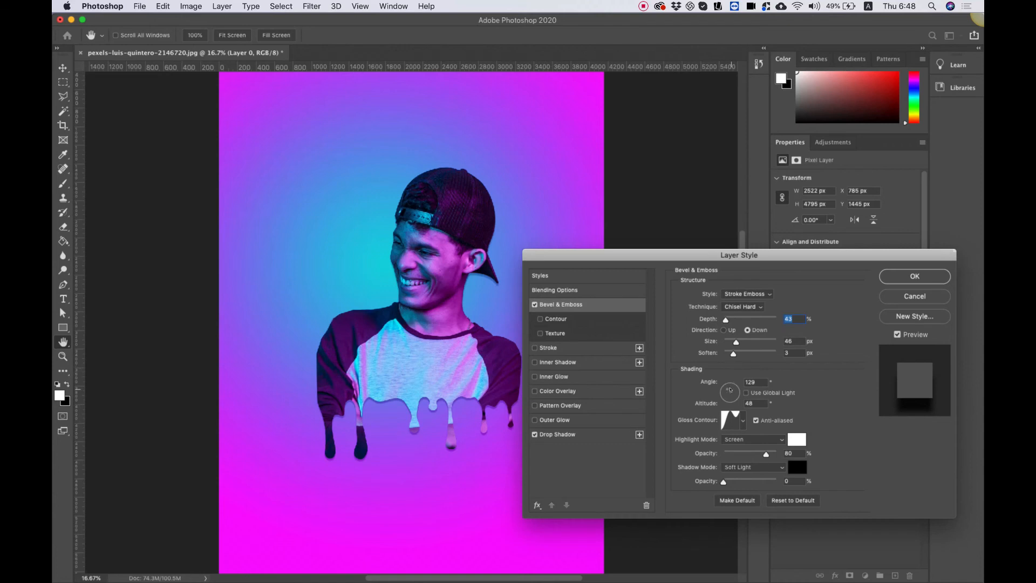
left_click(730, 389)
left_click(914, 276)
key("b")
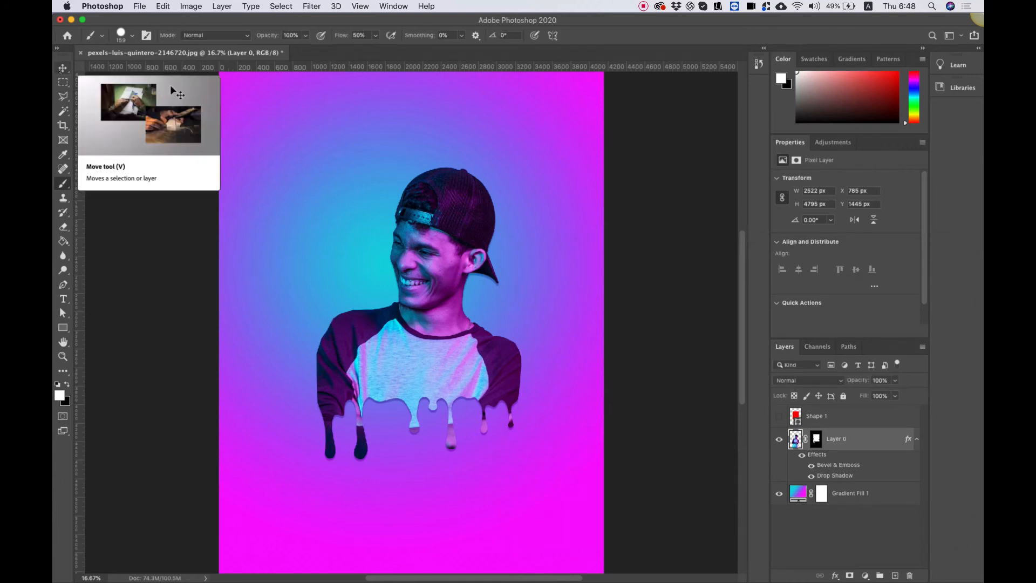
Step: Place water-2748638_1920-pixabay.png, enlarge it to spread around the man and rotate it clockwise, measuring about 3738 × 2887 px
left_click(63, 68)
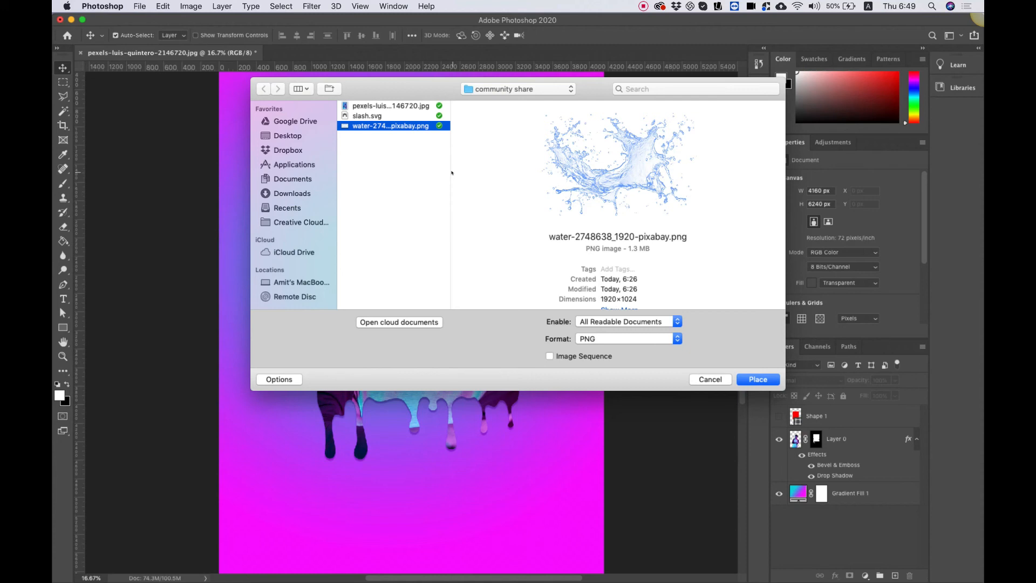
key("Return")
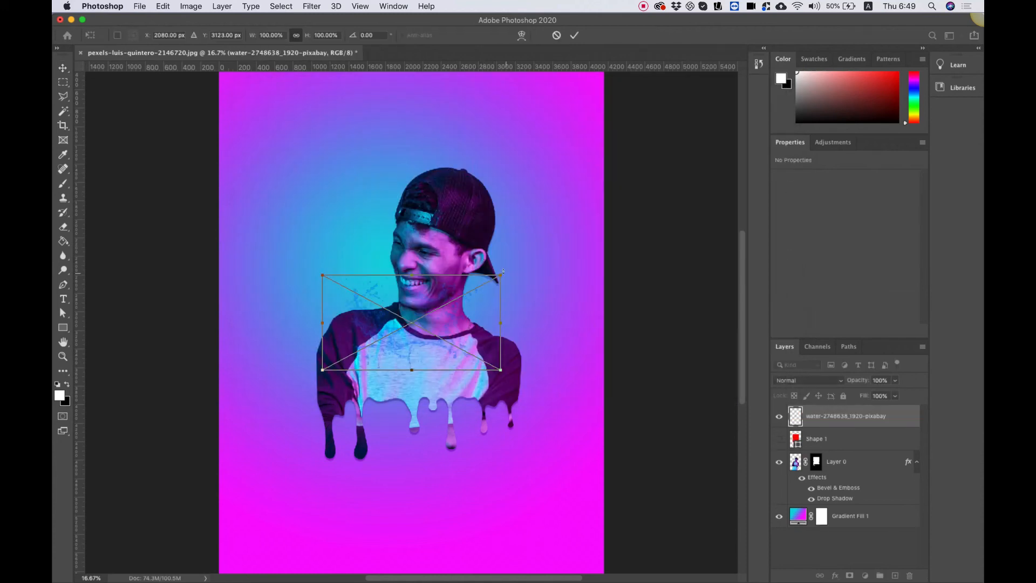
left_click_drag(499, 275, 633, 204)
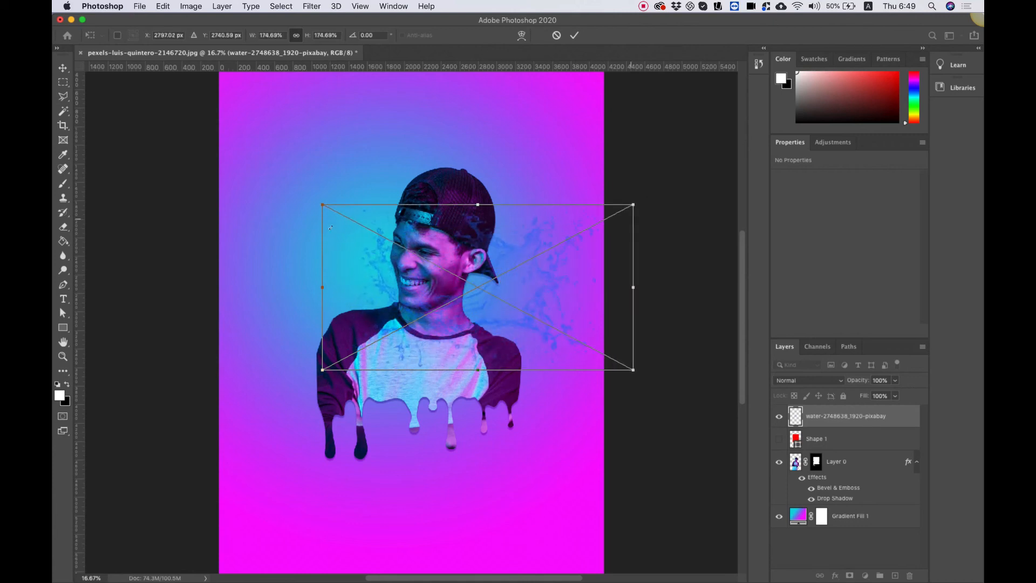
left_click_drag(315, 201, 211, 147)
left_click_drag(474, 291, 470, 318)
left_click_drag(661, 151, 686, 209)
key("Return")
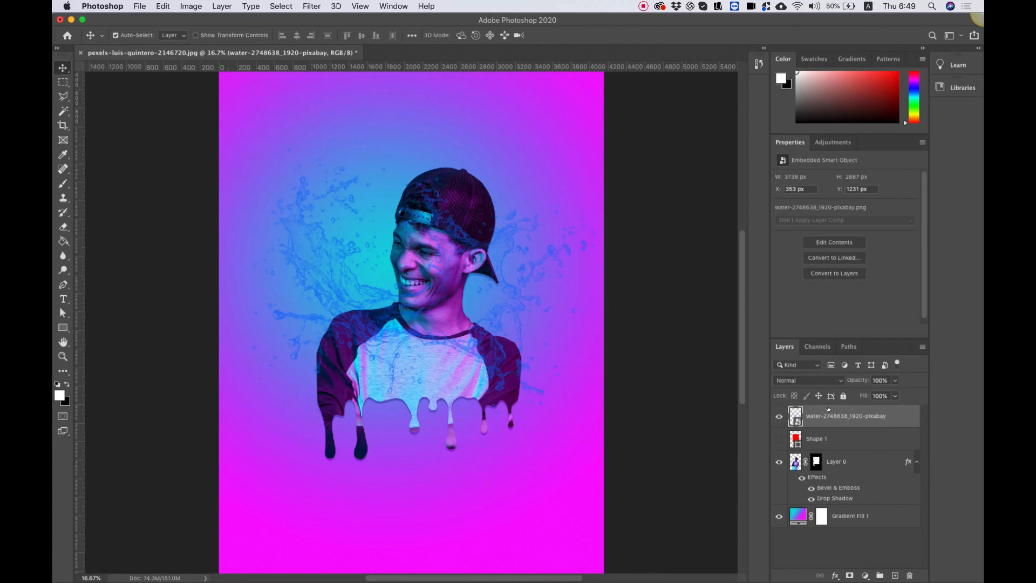
Step: Move the water layer between Layer 0 and Gradient Fill 1 and set its blend mode to Dissolve
left_click_drag(829, 418, 825, 501)
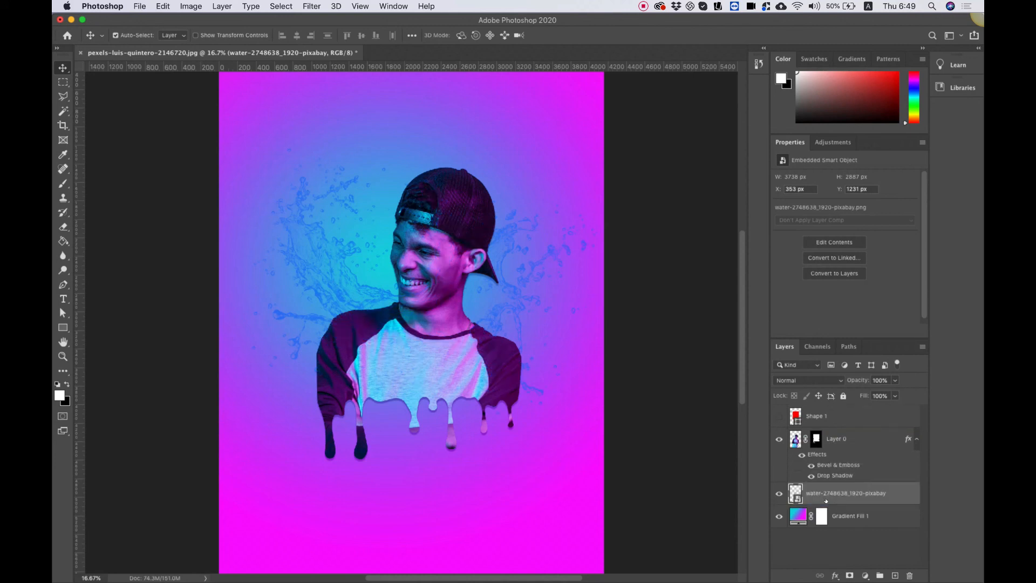
left_click(813, 382)
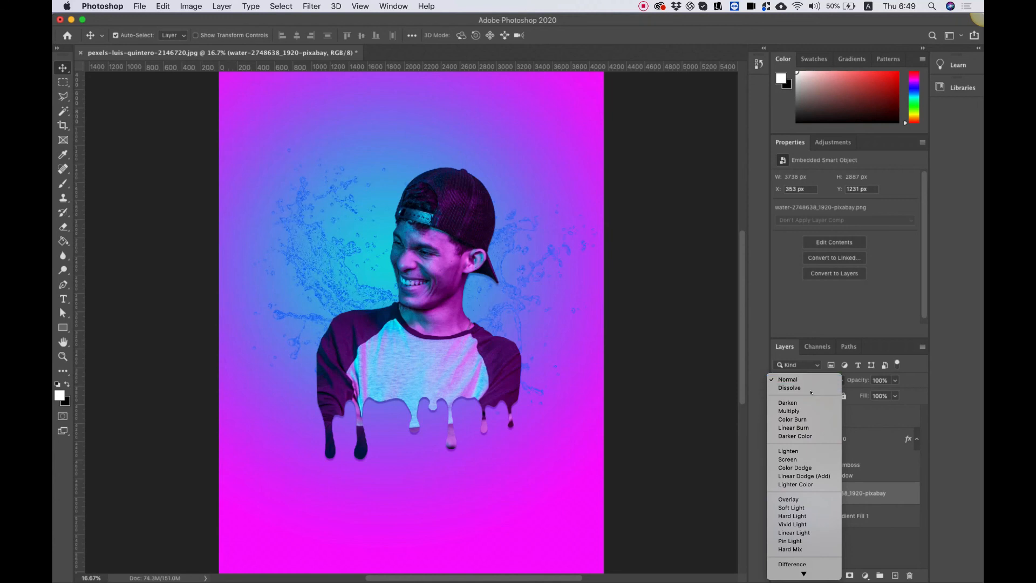
left_click(806, 388)
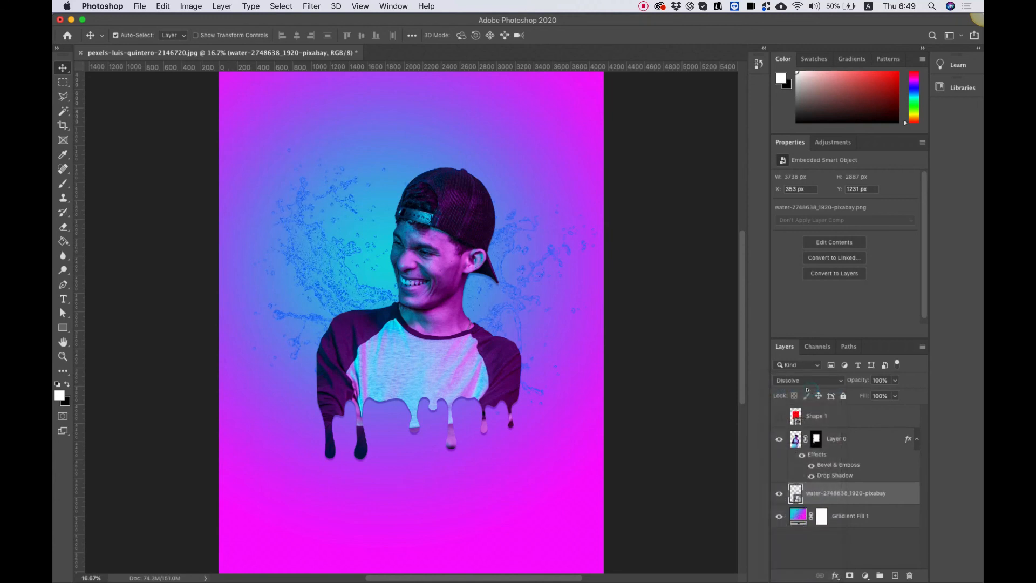
Step: Preview the blend modes from Normal through Difference on the water layer to compare how the splash looks against the gradient
left_click(803, 382)
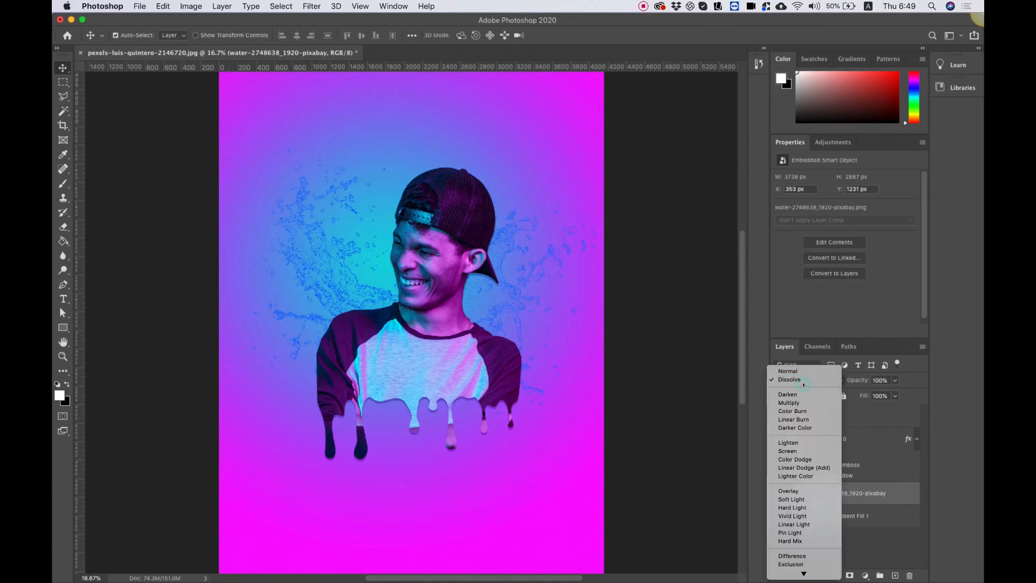
key("Up")
key("Down")
key("Down")
key("Down")
key("Down")
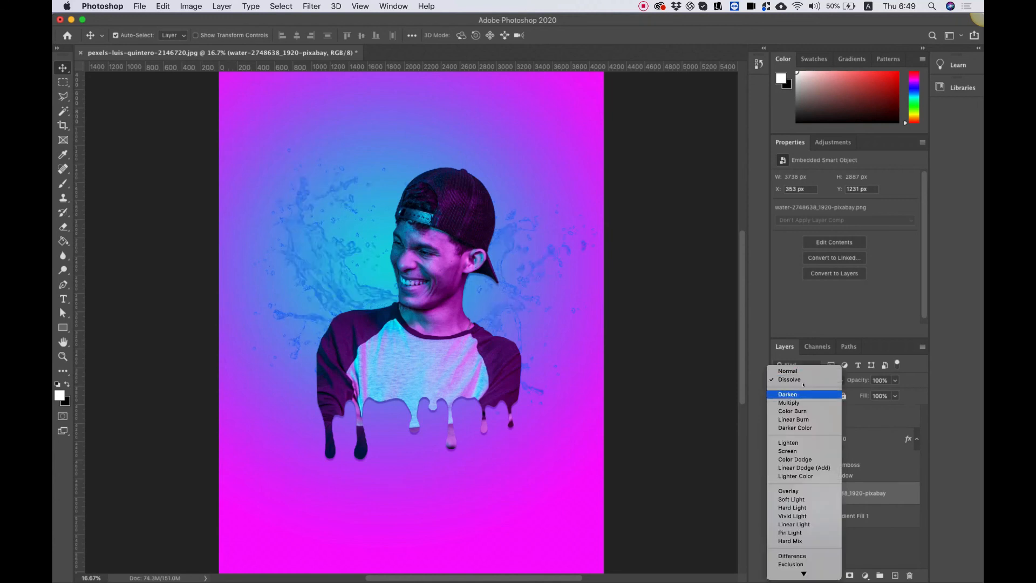
key("Down")
key("Down")
key("Down")
key("Down")
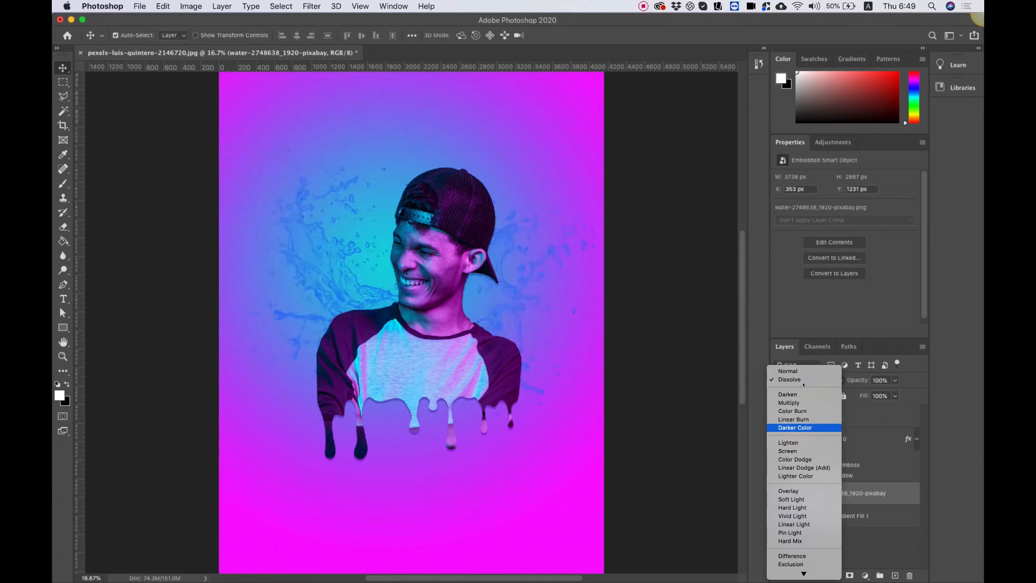
key("Down")
key("Down")
key("Down")
key("Down")
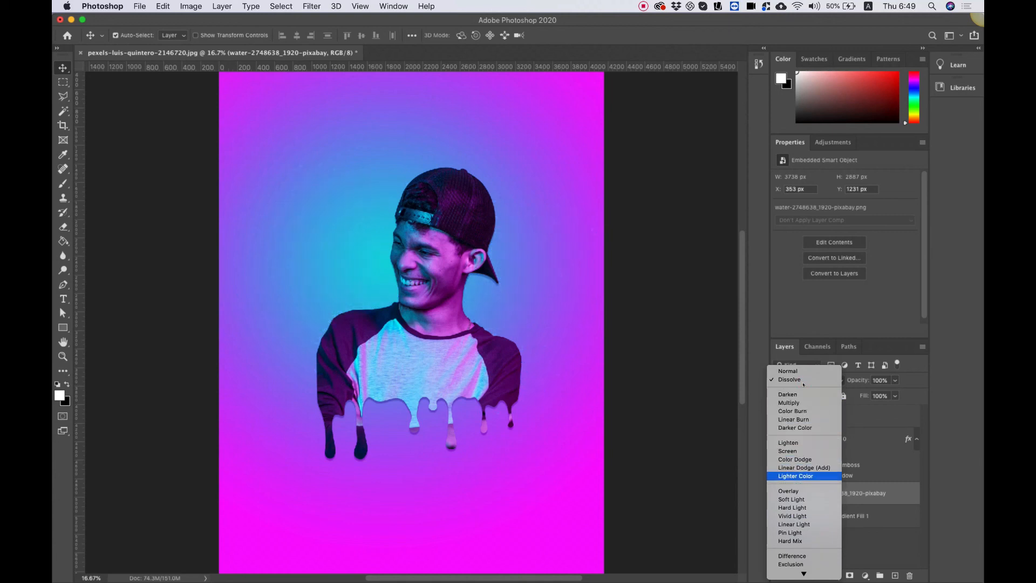
key("Up")
key("Up")
key("Up")
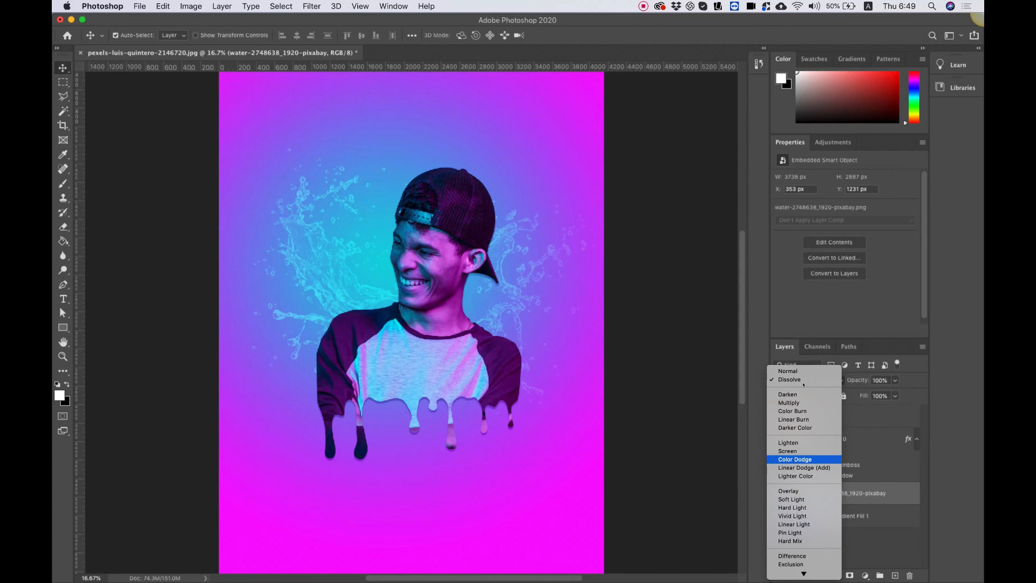
key("Down")
key("Down")
key("Down")
key("Down")
key("Down")
key("Down")
key("Down")
key("Down")
key("Down")
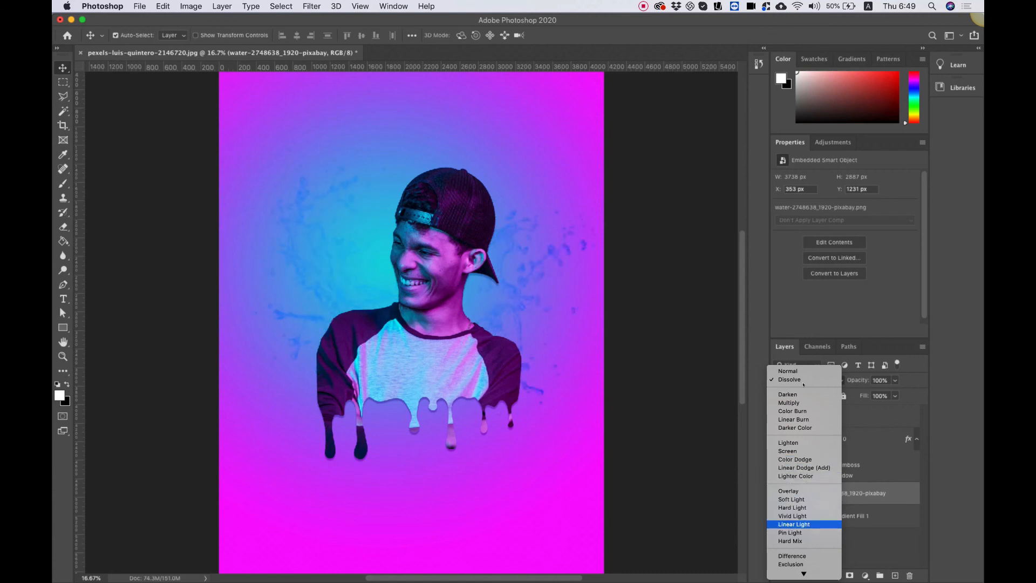
key("Down")
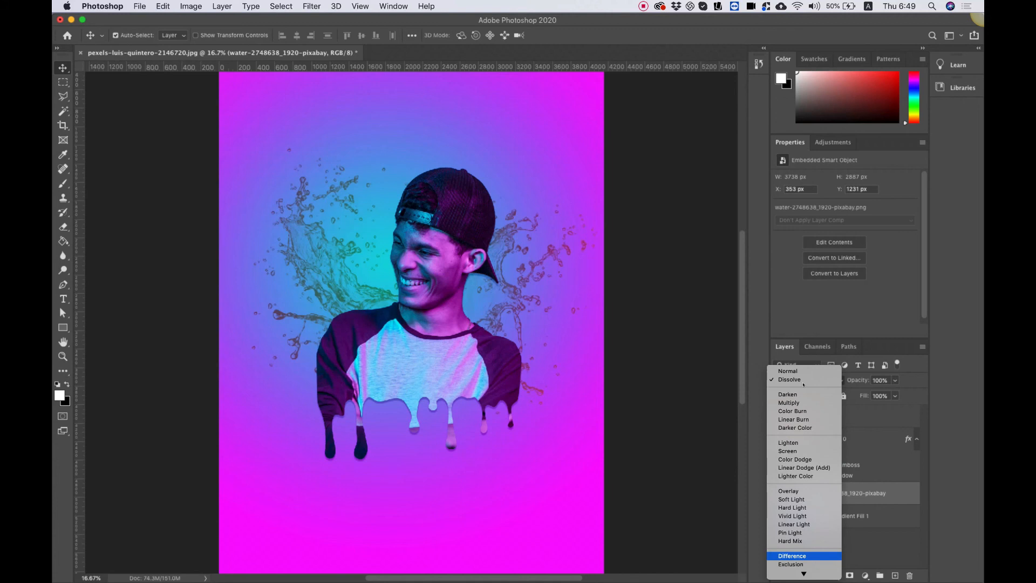